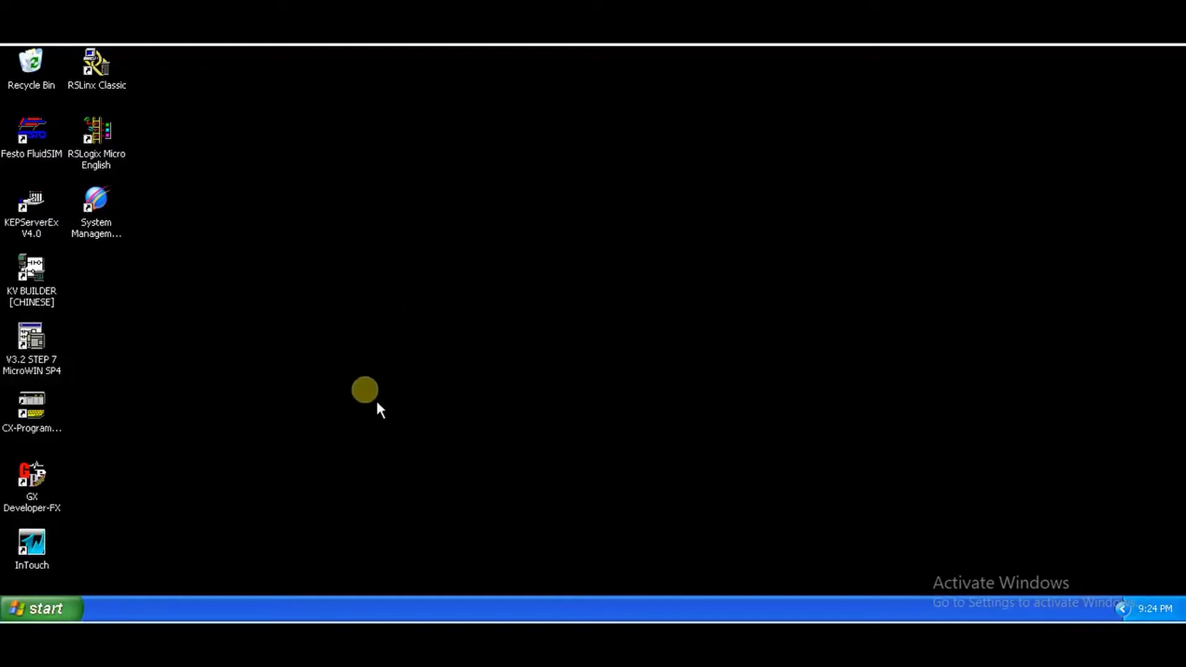
click(24, 608)
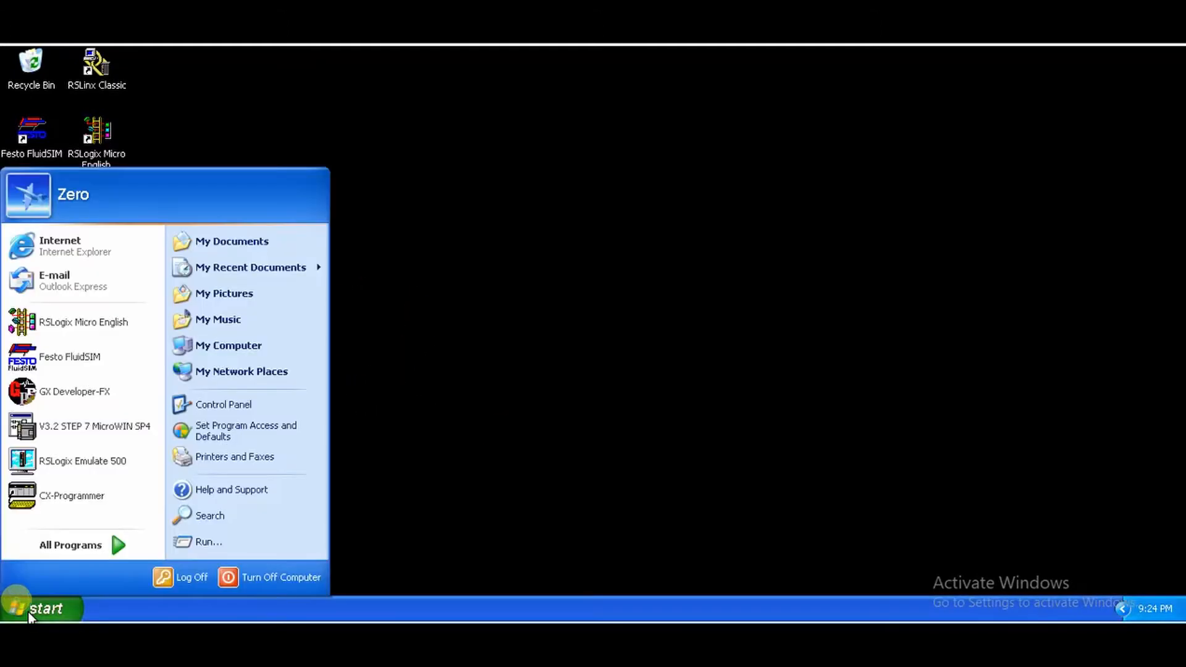
click(86, 546)
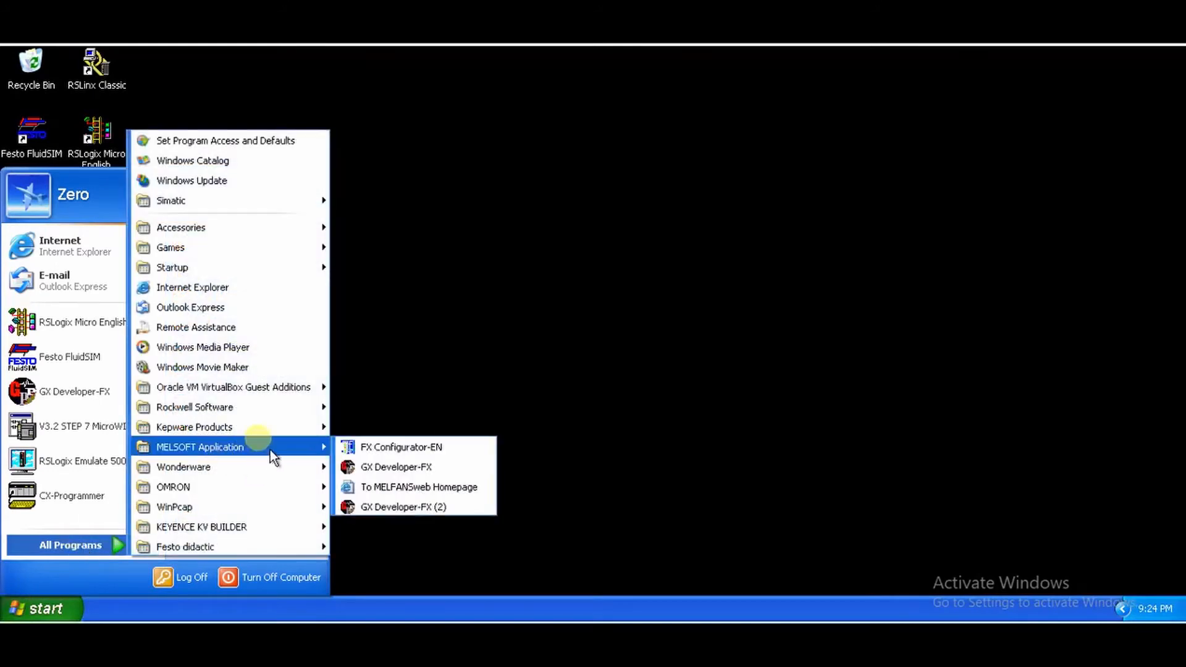
click(244, 467)
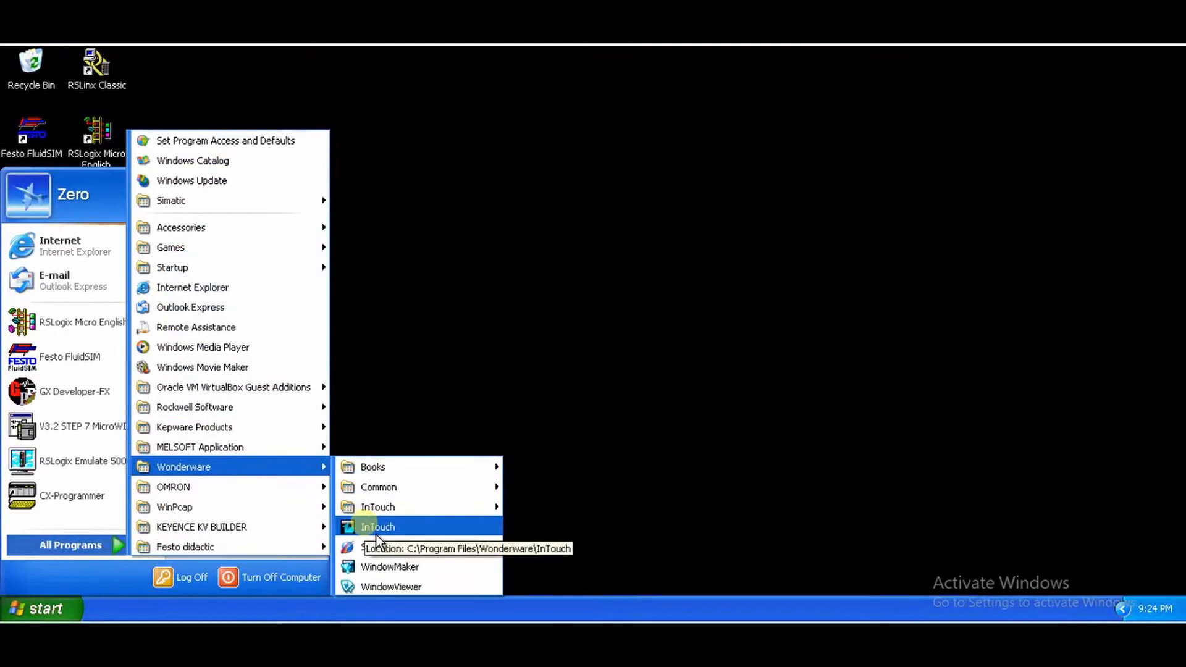
click(416, 387)
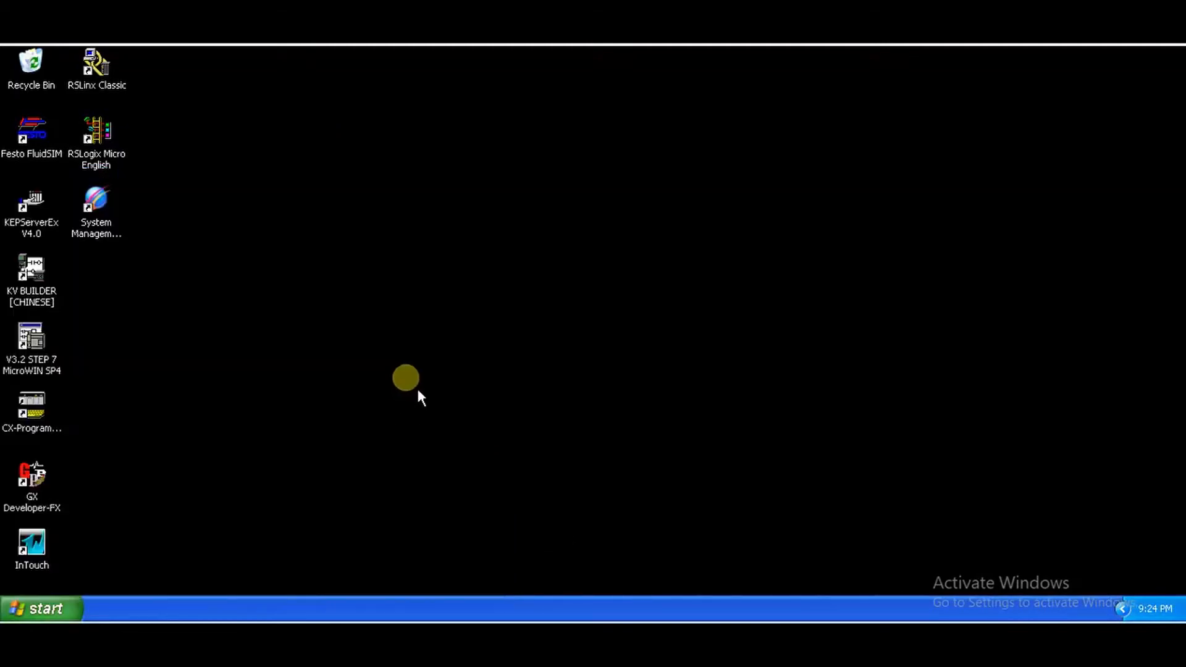
Step: Launch InTouch from its desktop shortcut and move the Application Manager window to a new position
double_click(42, 553)
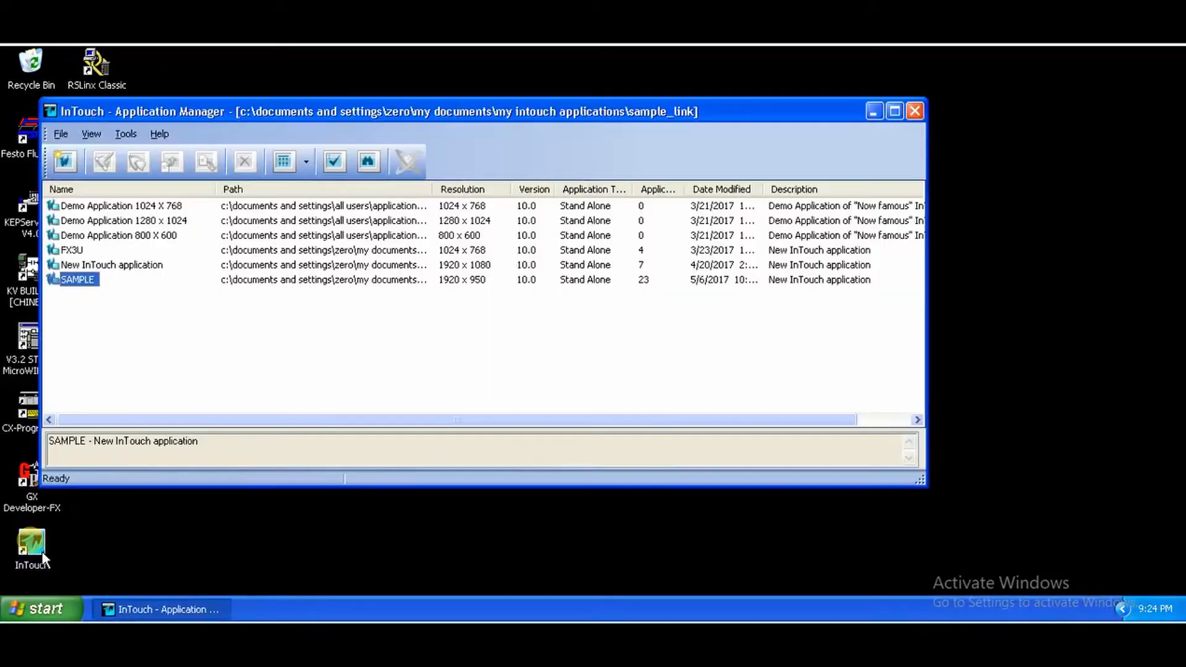
drag(324, 122, 482, 143)
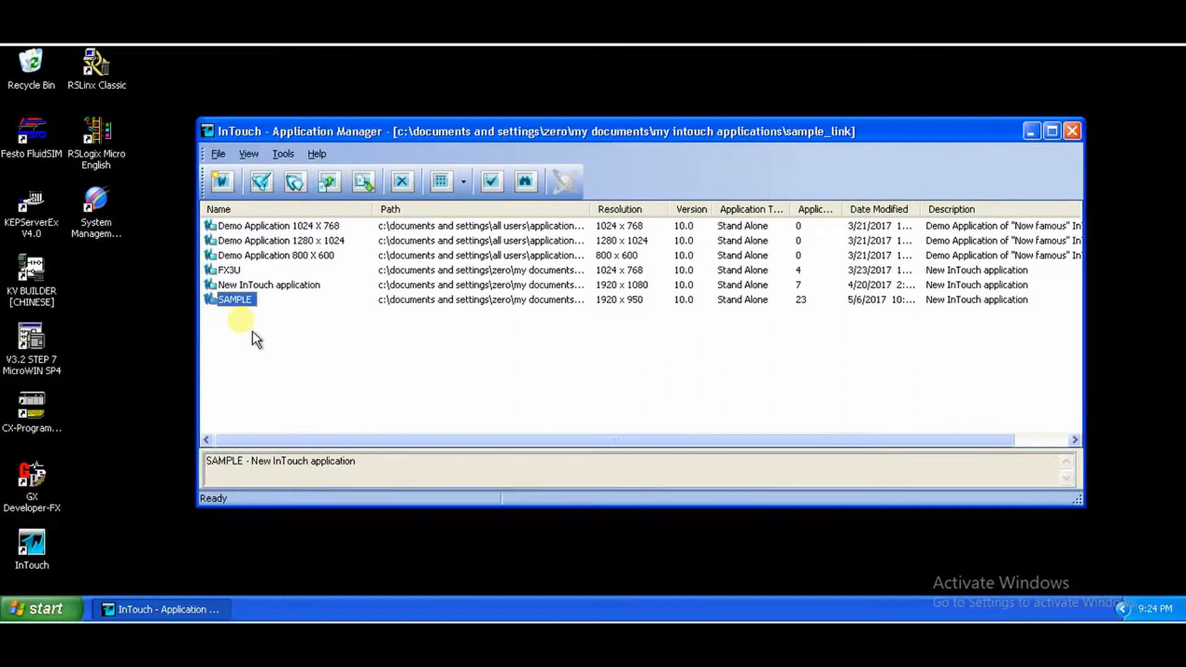
click(220, 156)
mouse_move(249, 155)
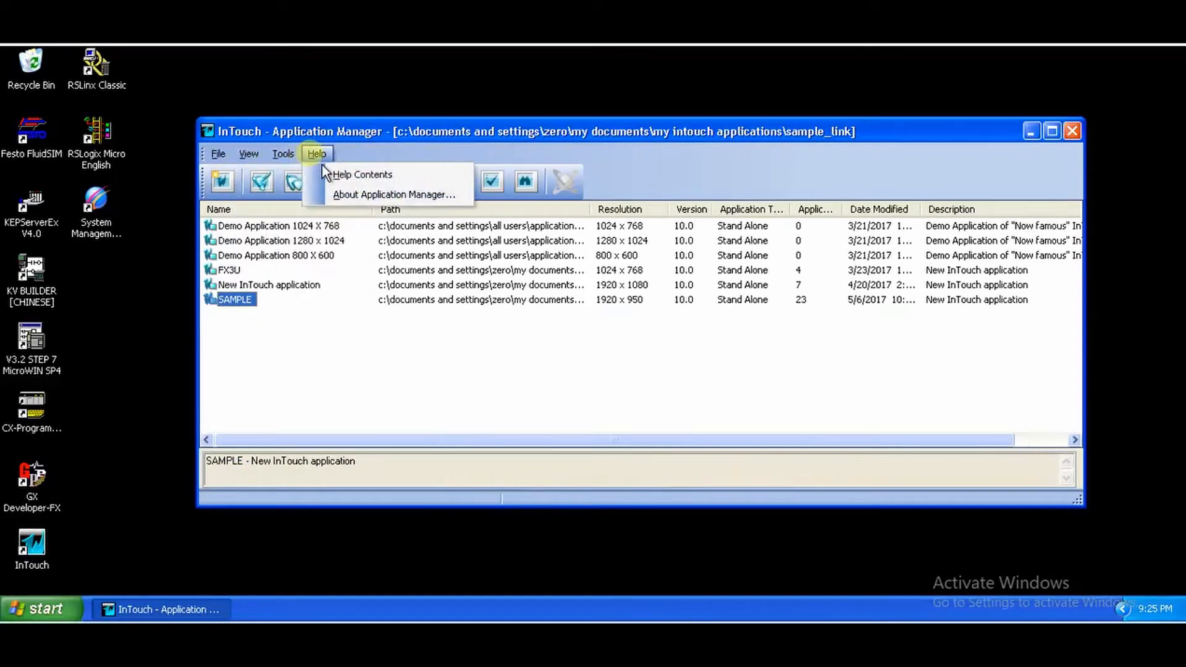
click(314, 373)
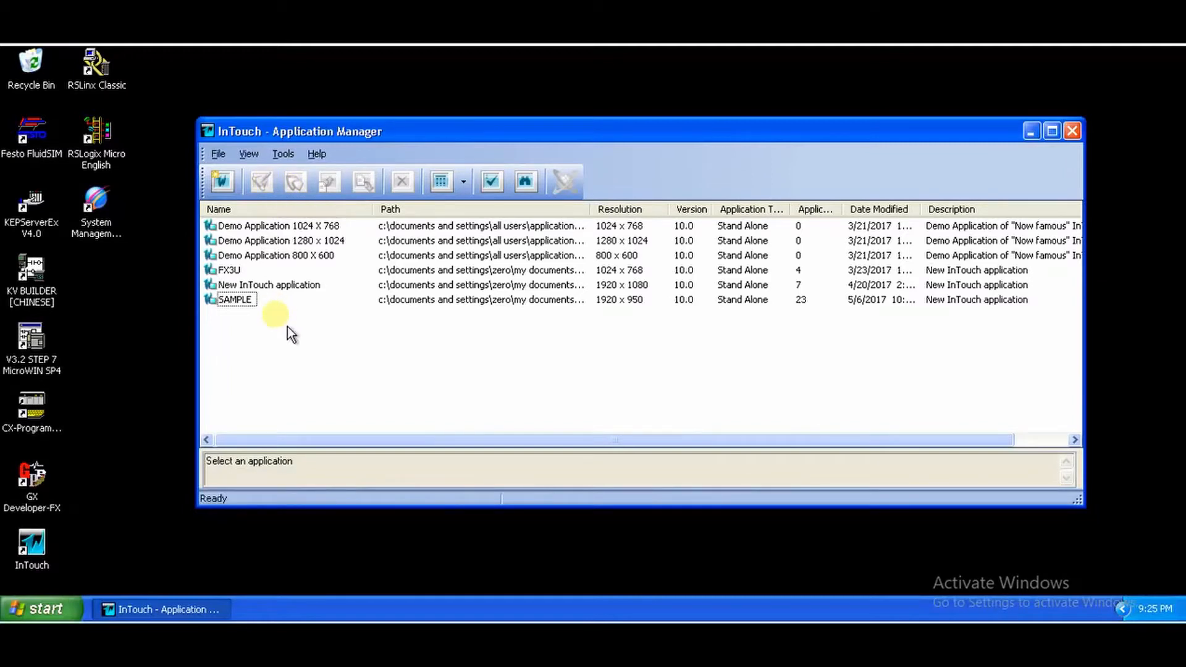
Step: Open the Create New Application wizard and look inside the My InTouch Applications folder in My Documents
click(223, 183)
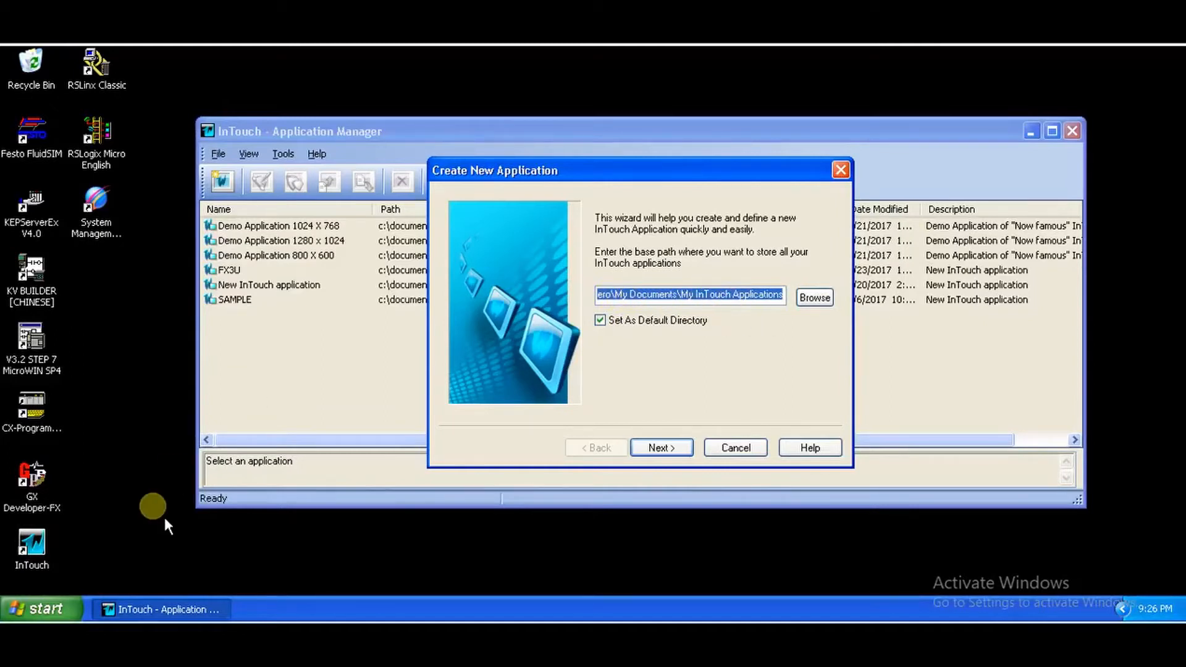
click(42, 609)
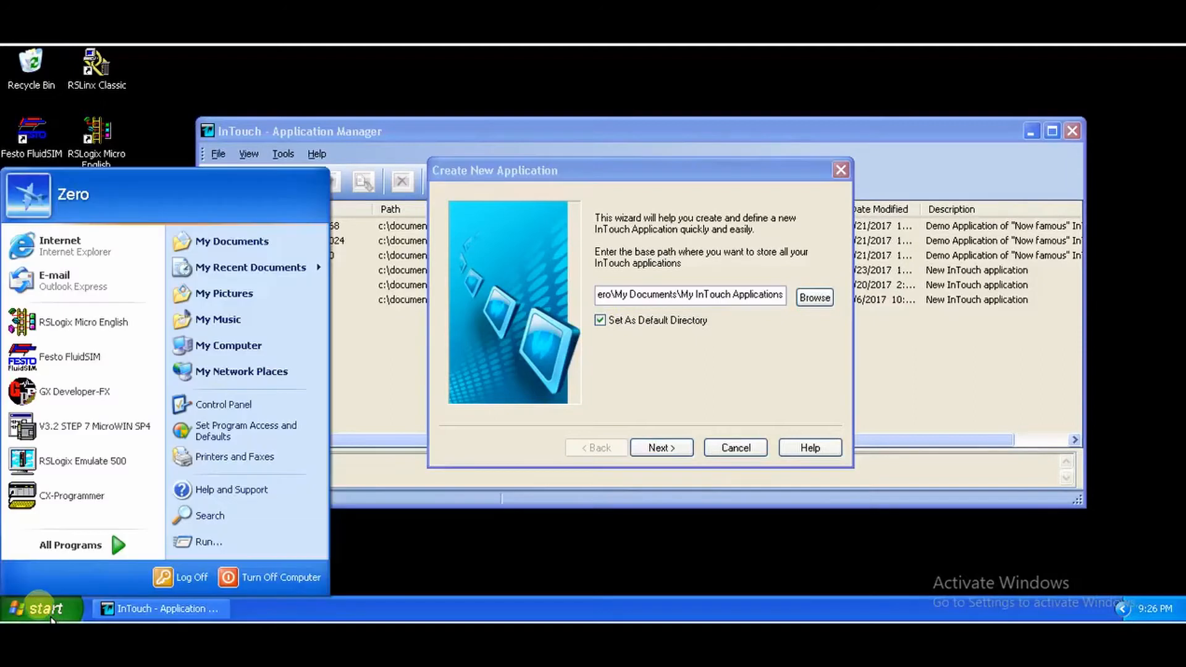
click(246, 250)
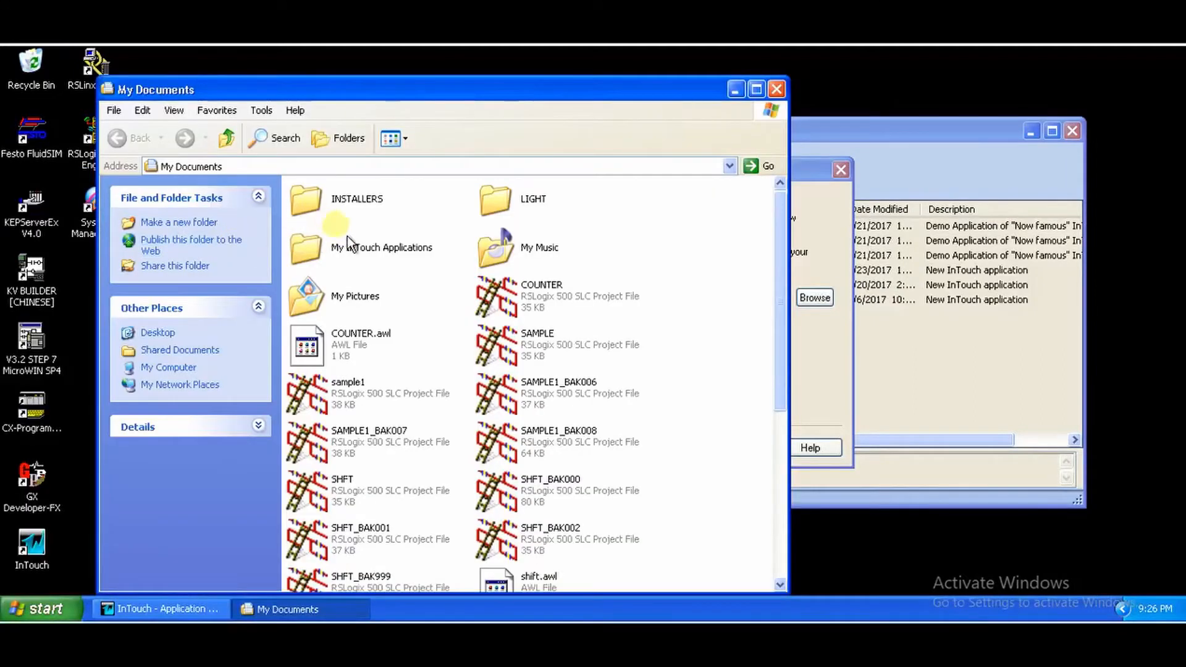
double_click(354, 261)
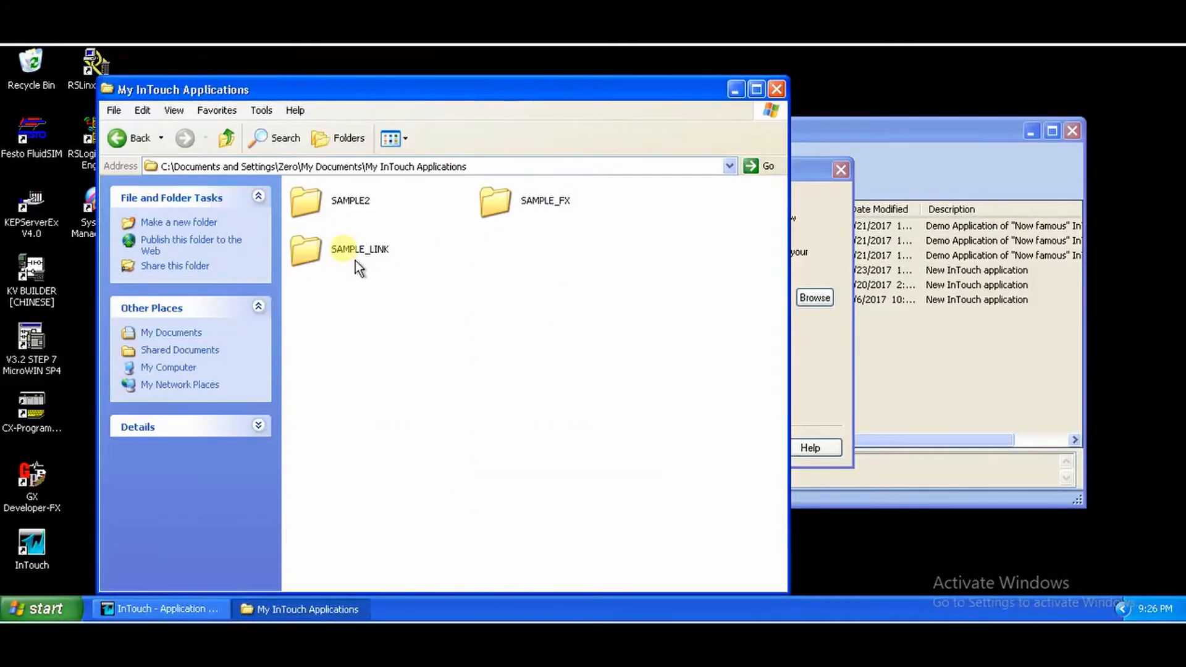
click(736, 91)
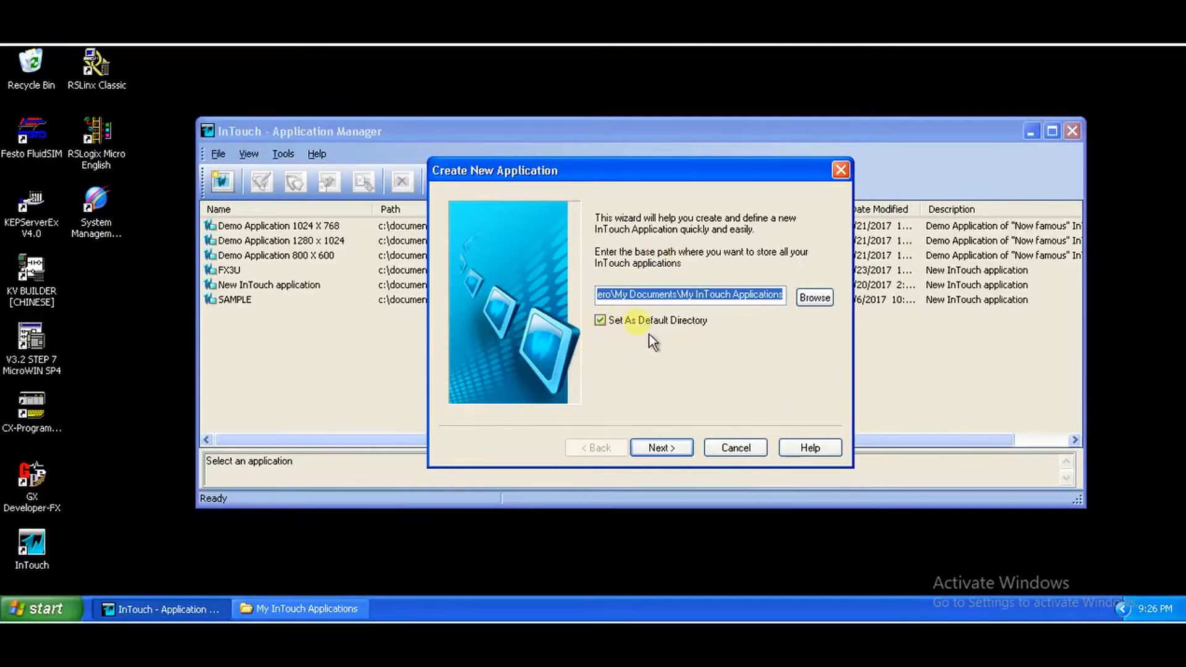
Step: Keep the default base path and create the application directory MyFirstApplication in the wizard
click(675, 448)
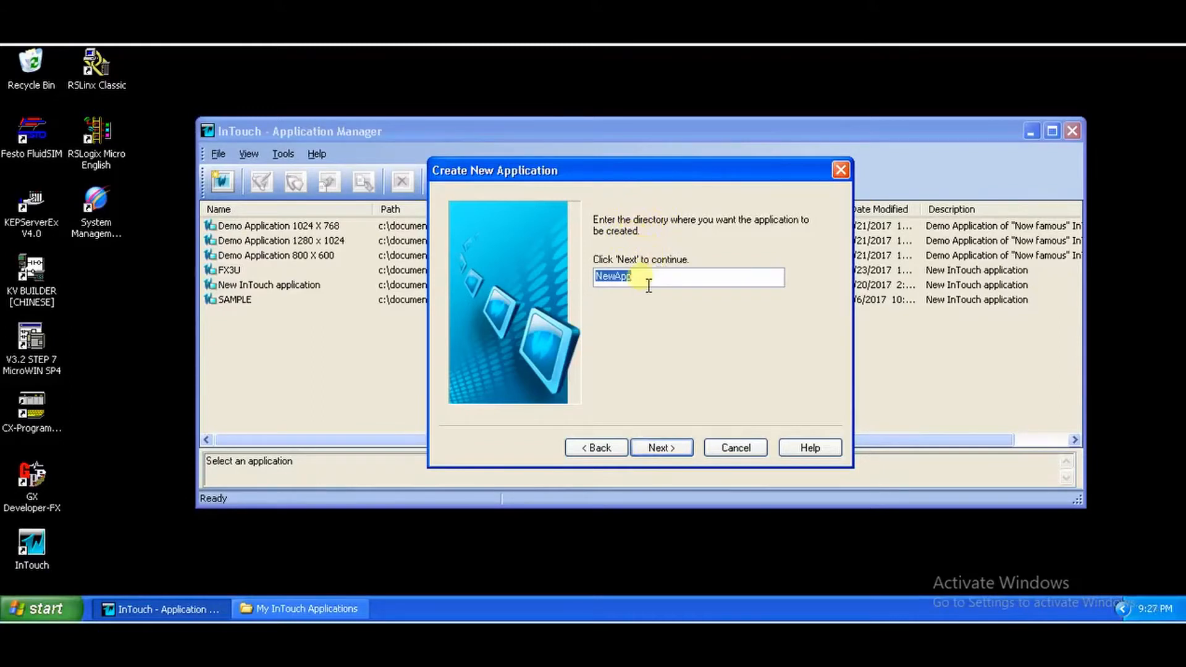
click(307, 608)
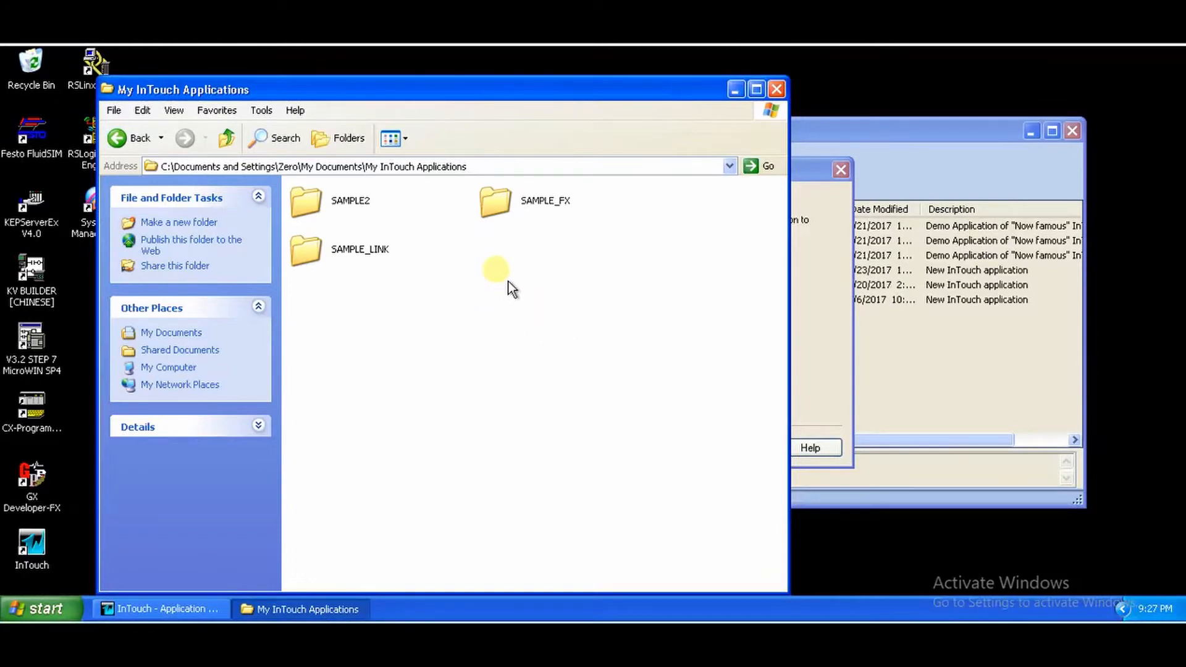
click(829, 317)
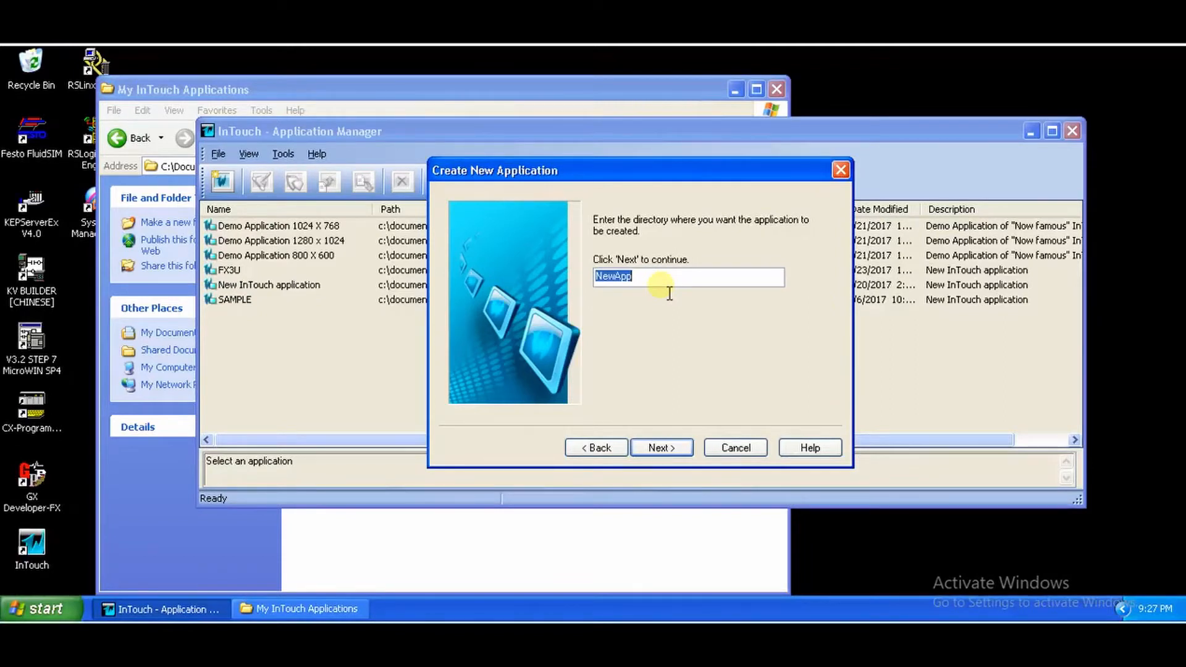
text(MyFirstApplication)
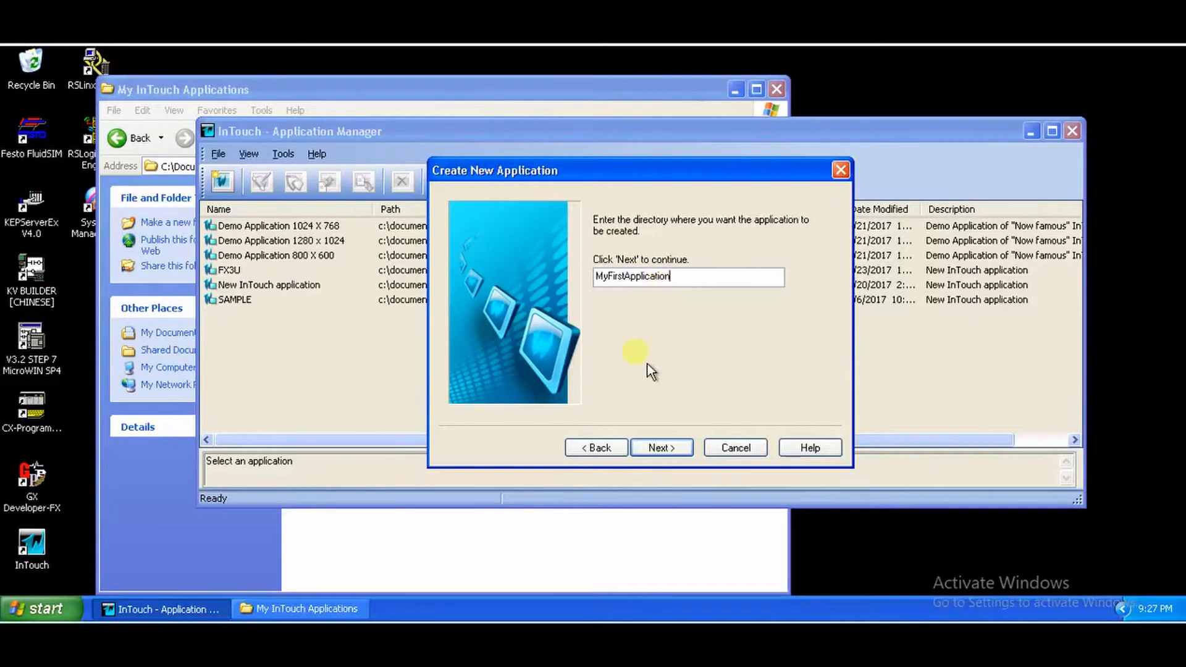
click(660, 457)
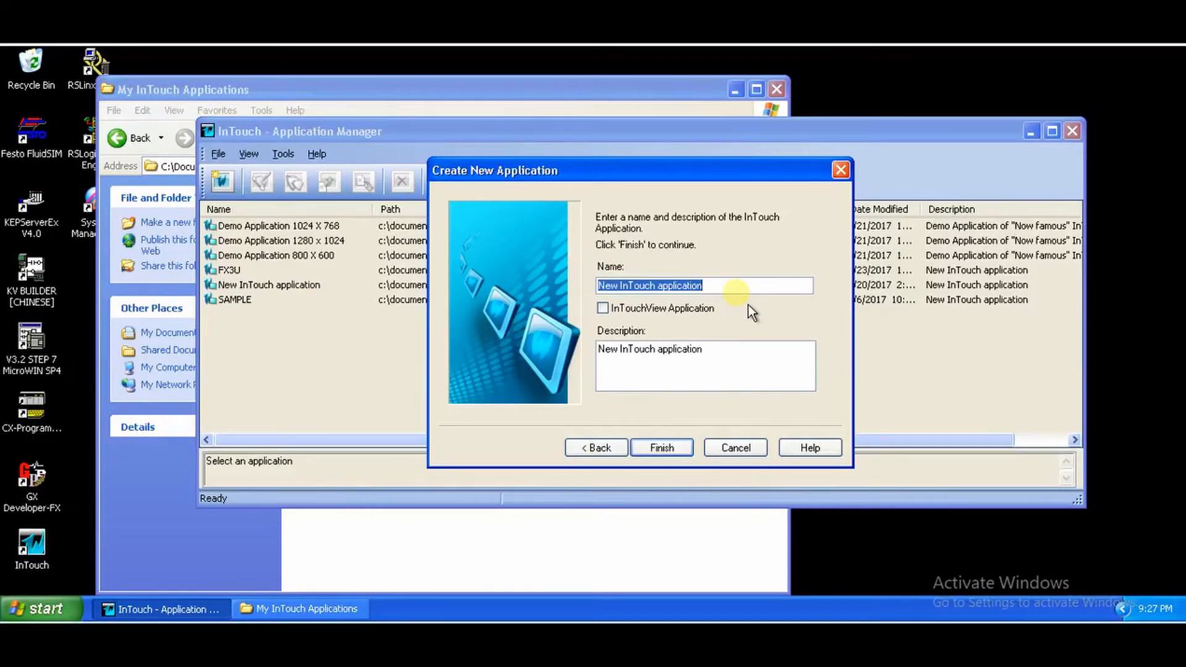
Step: Name the application MyFirstHMI, clear its description, and finish creating it
text(My)
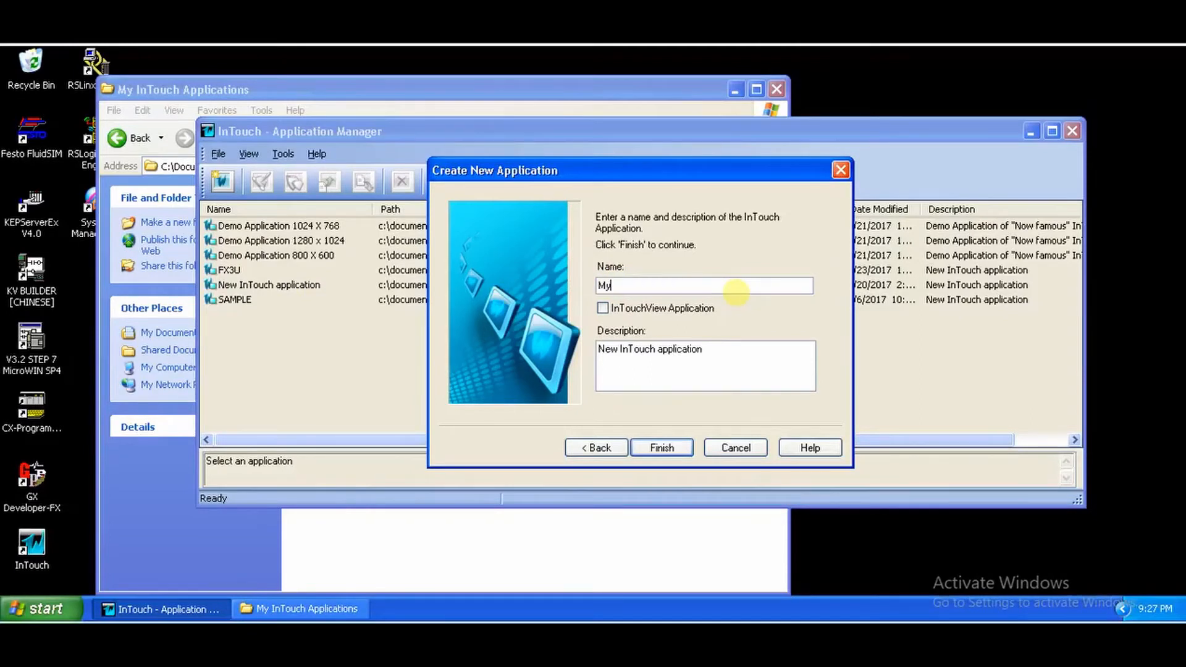
text(FirstHMI)
drag(733, 351, 530, 354)
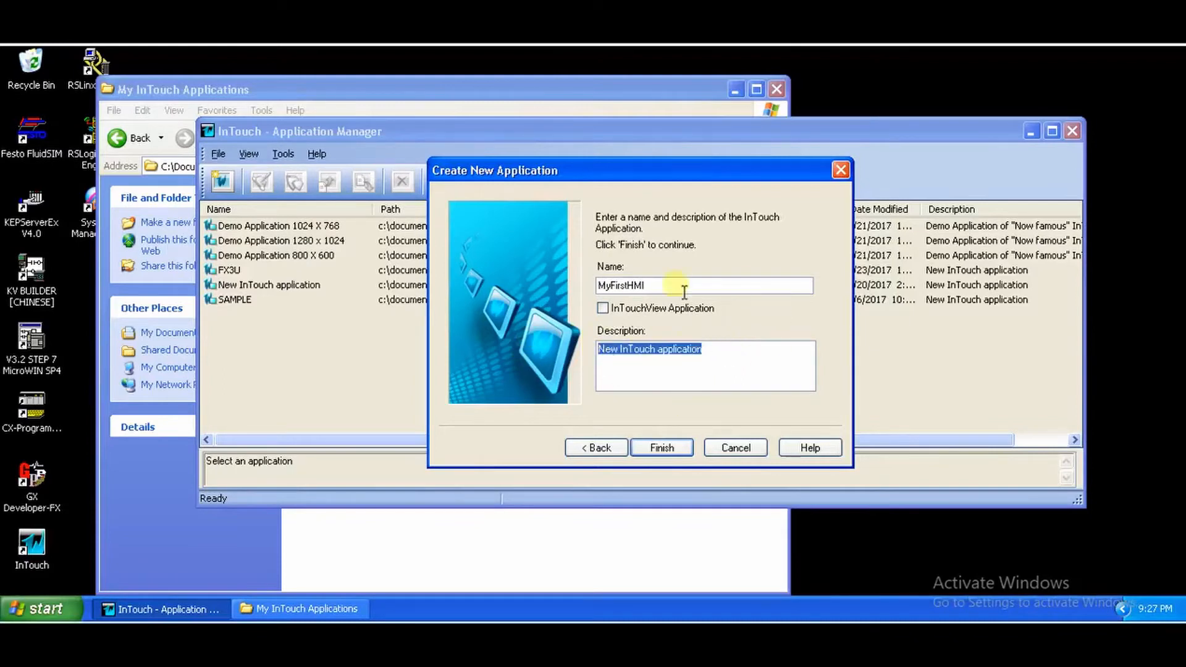
key(BackSpace)
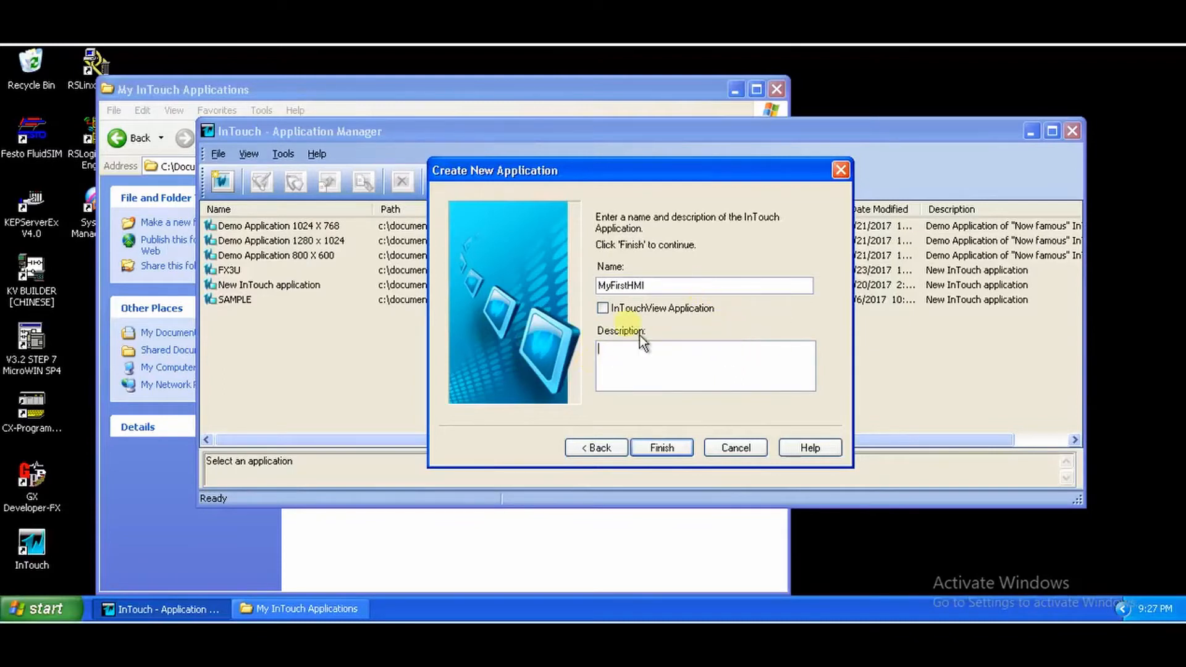
click(679, 462)
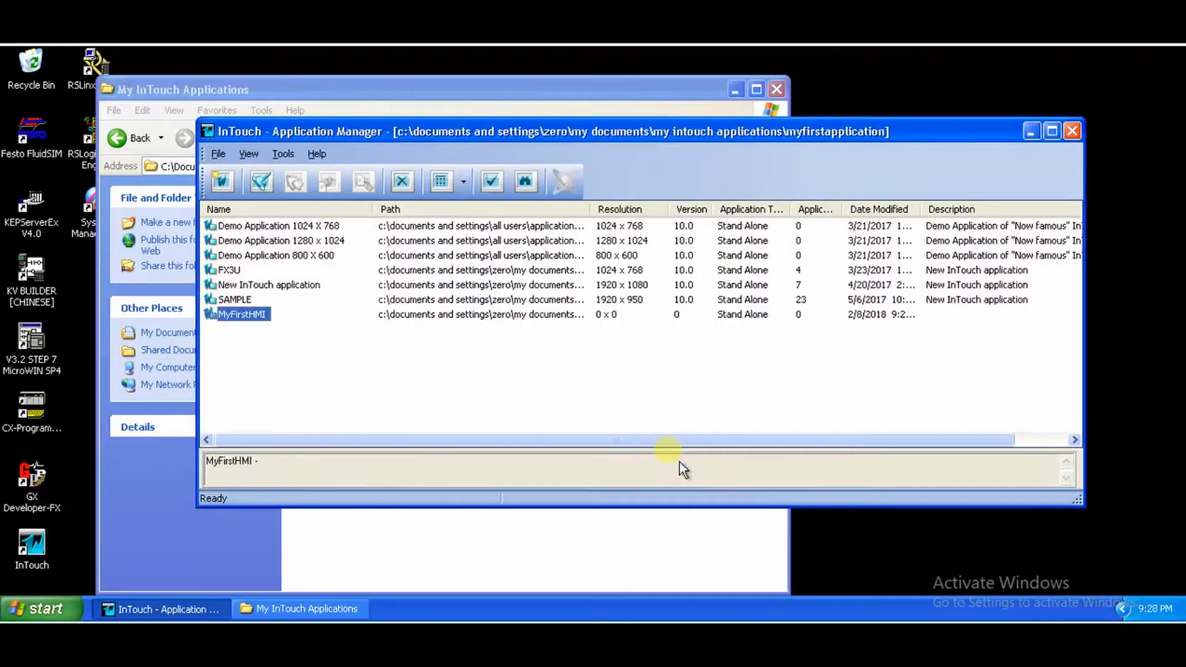
Step: Open the MyFirstHMI application in WindowMaker
click(281, 361)
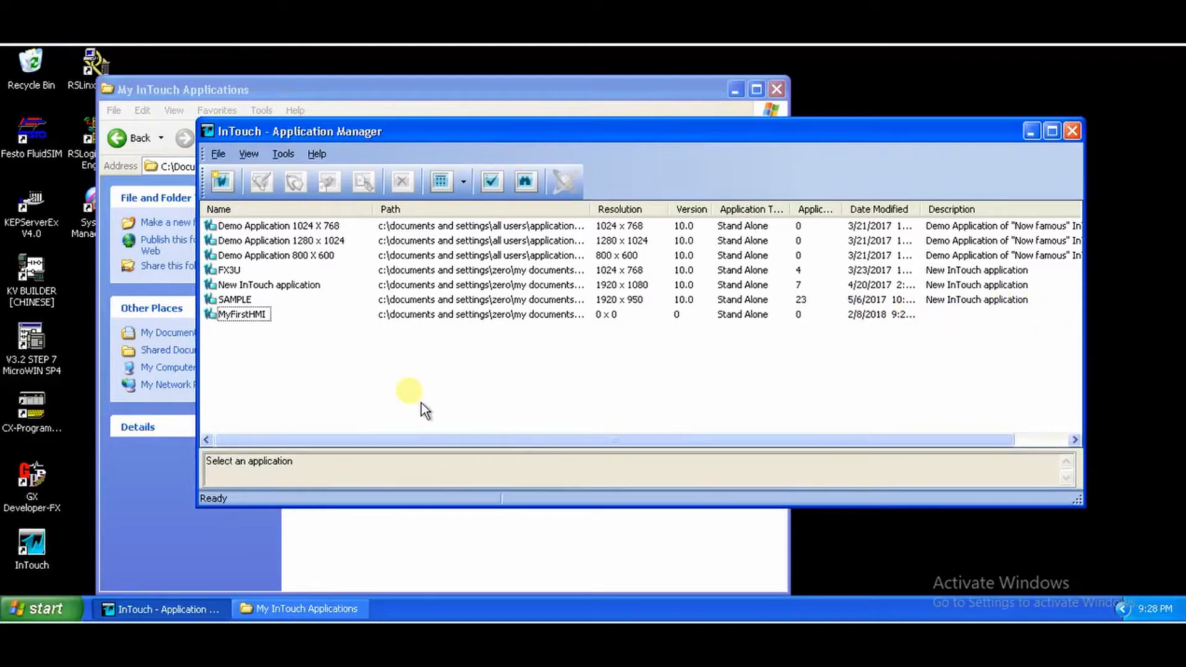
click(261, 321)
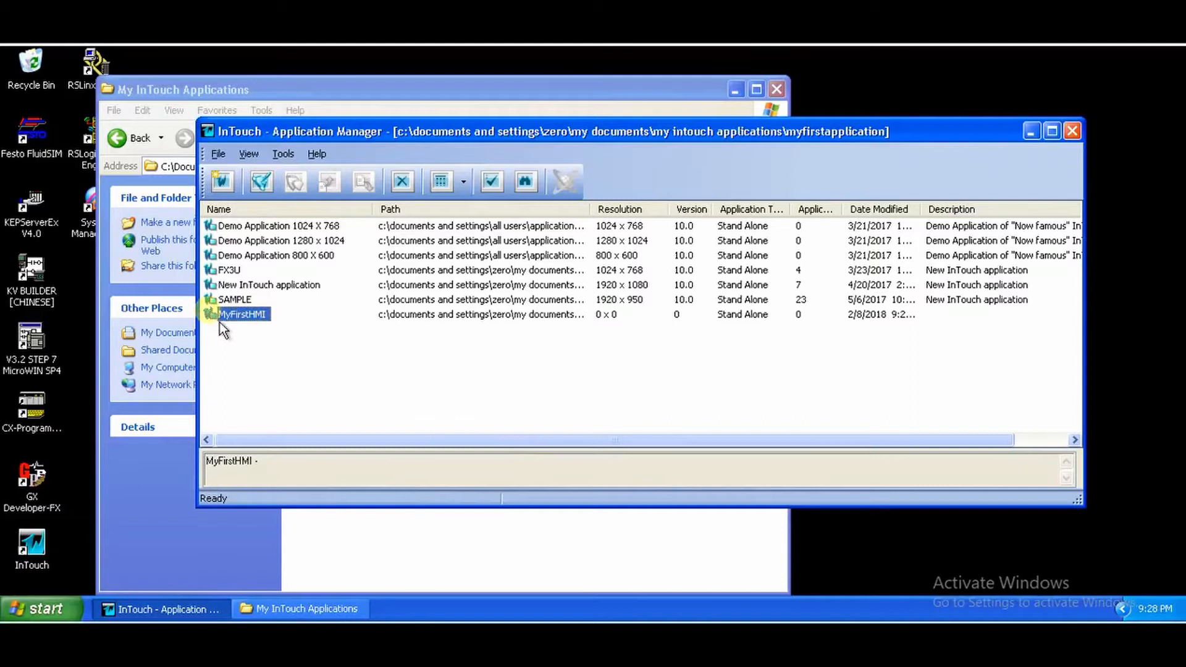
click(262, 199)
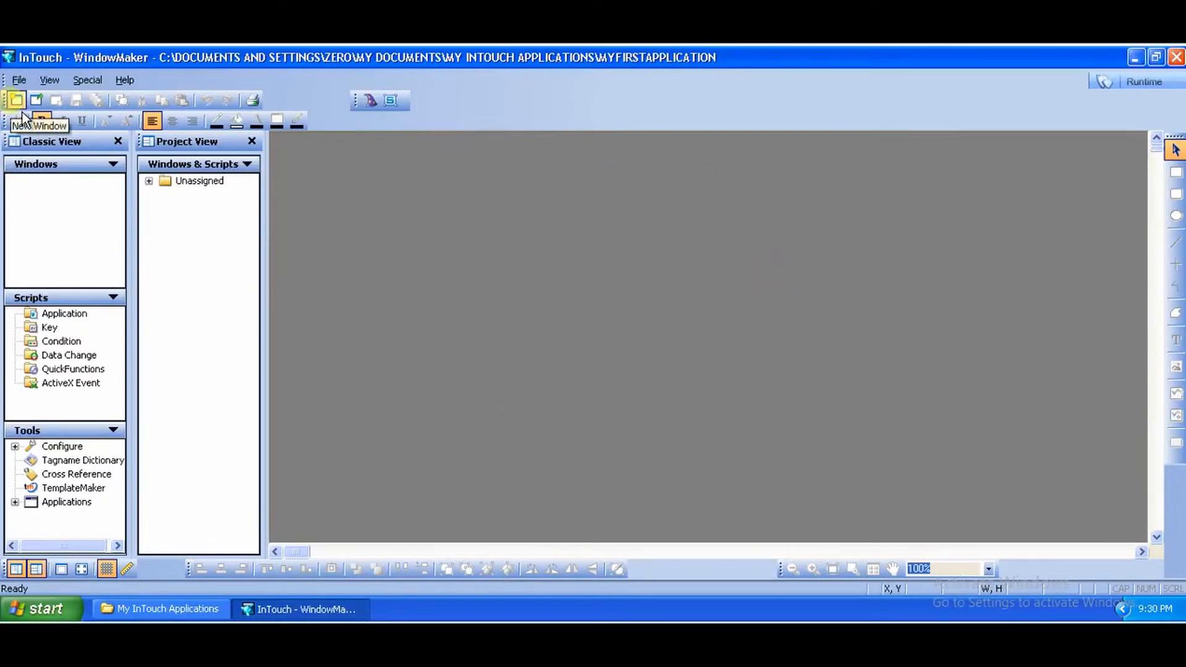
Step: Create a new window and name it Main
key(alt)
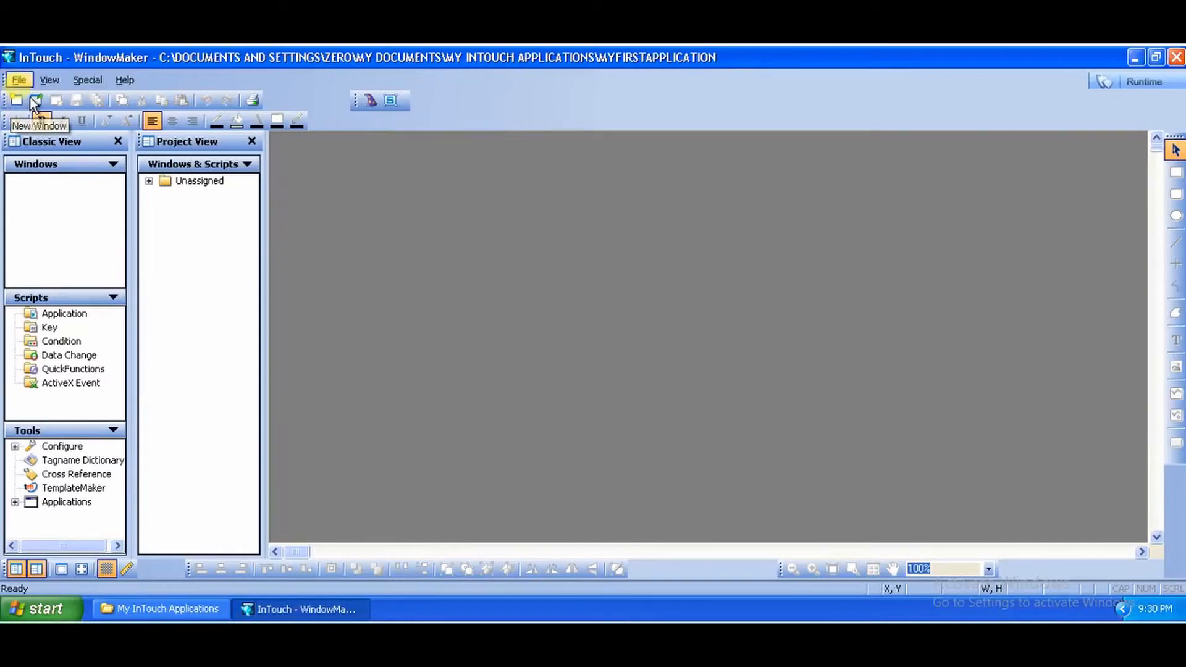
click(19, 81)
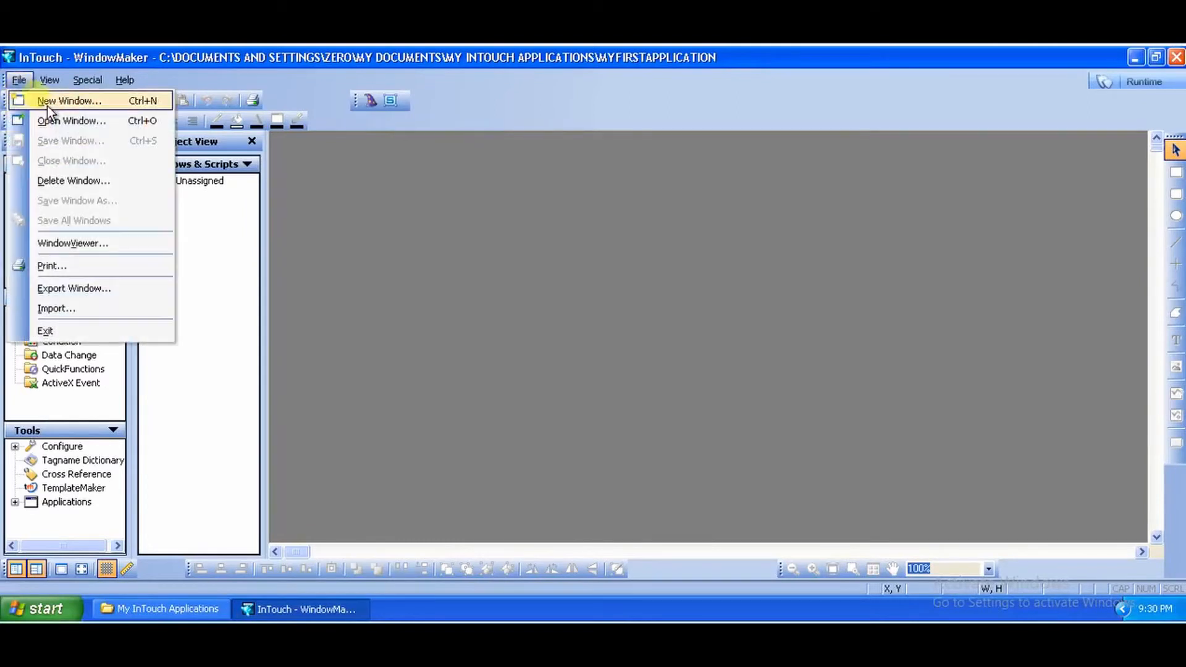
click(336, 289)
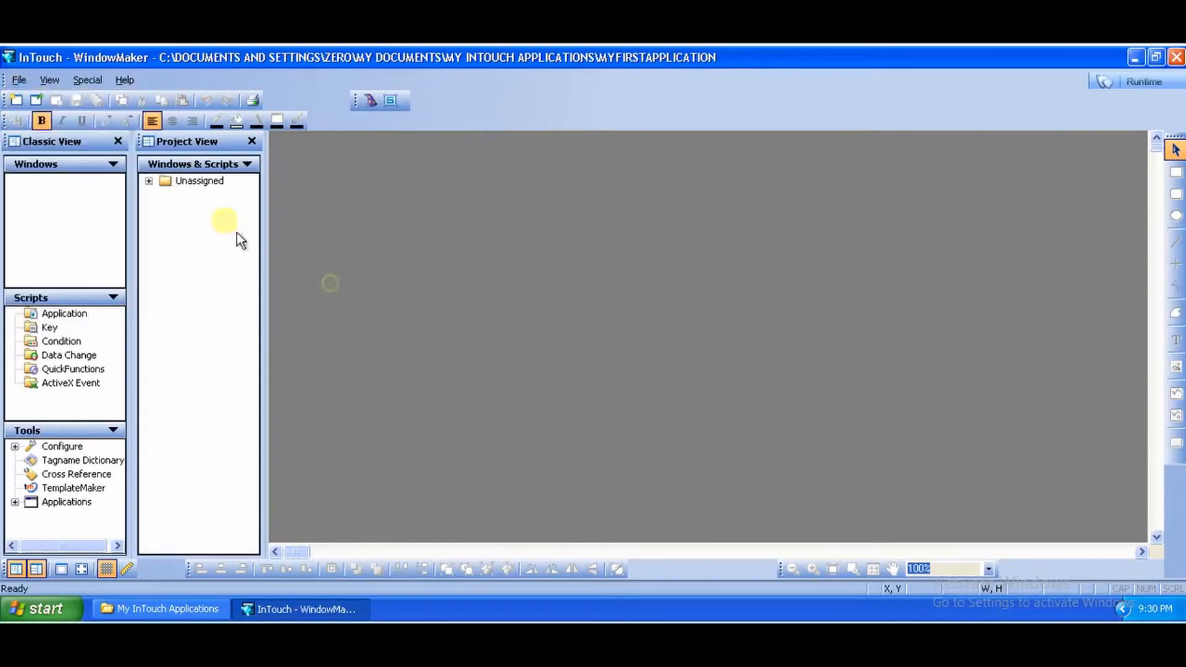
click(23, 106)
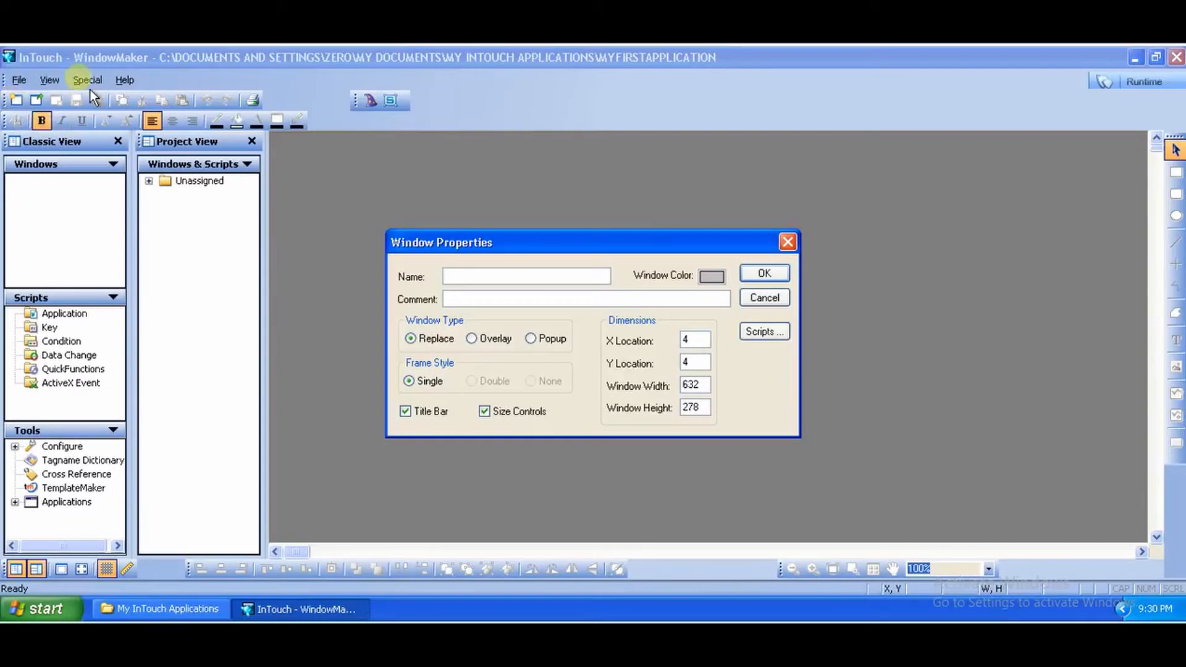
click(476, 278)
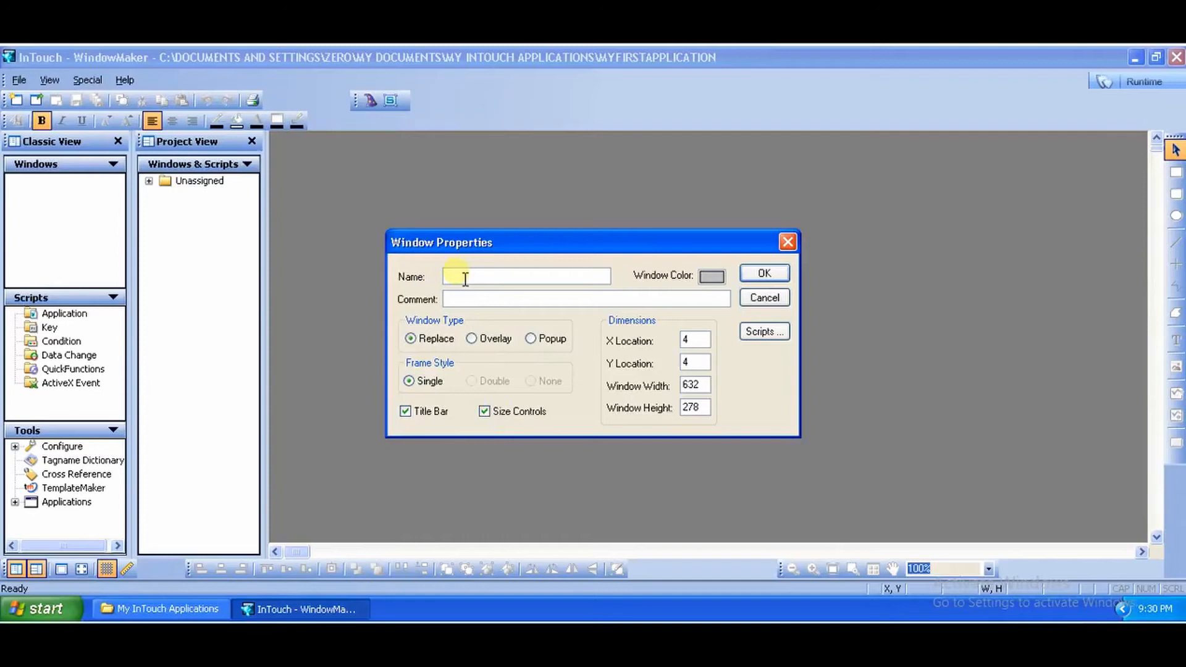
text(Main)
Step: Turn off size controls and set the window location to 0, 0 with width 640 and height 480
click(529, 300)
double_click(703, 346)
text(0)
double_click(691, 361)
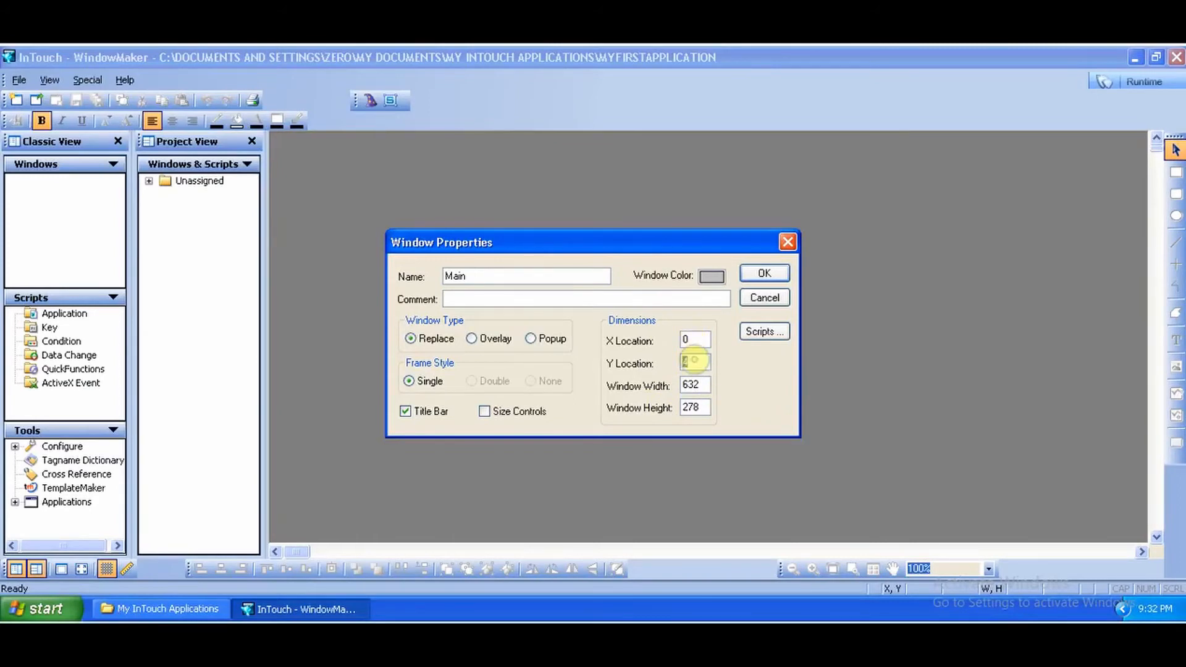
text(0)
double_click(701, 386)
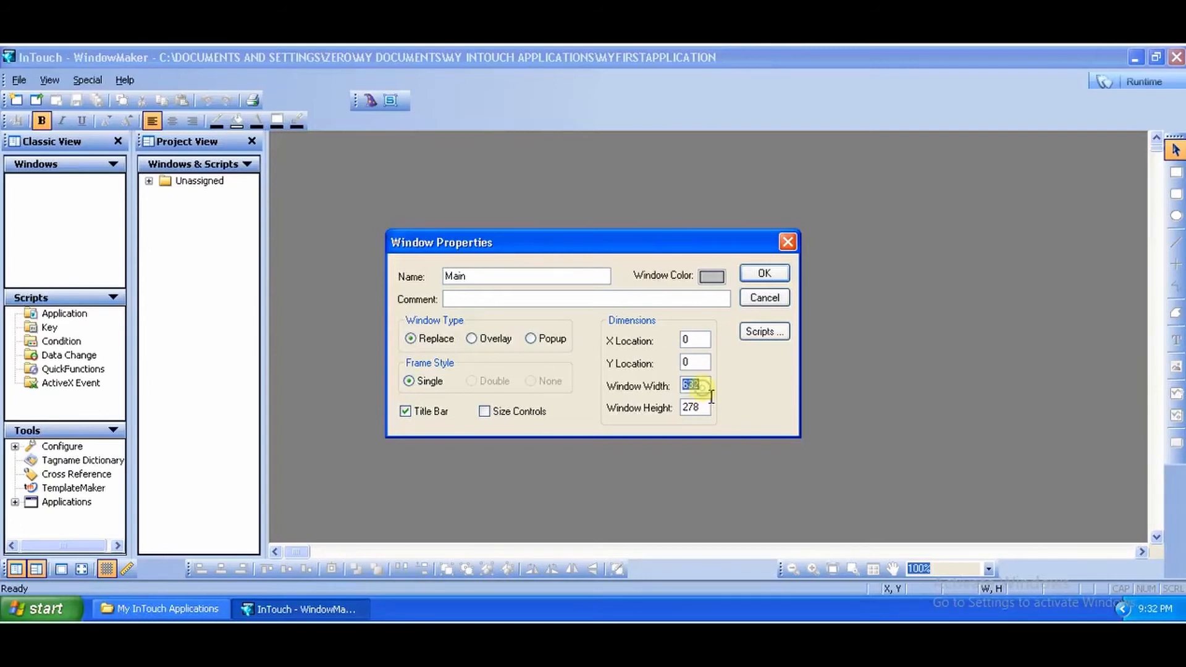
text(4)
text(40)
double_click(695, 407)
text(480)
click(704, 385)
Step: Keep the default window color and apply the Main window properties
click(711, 276)
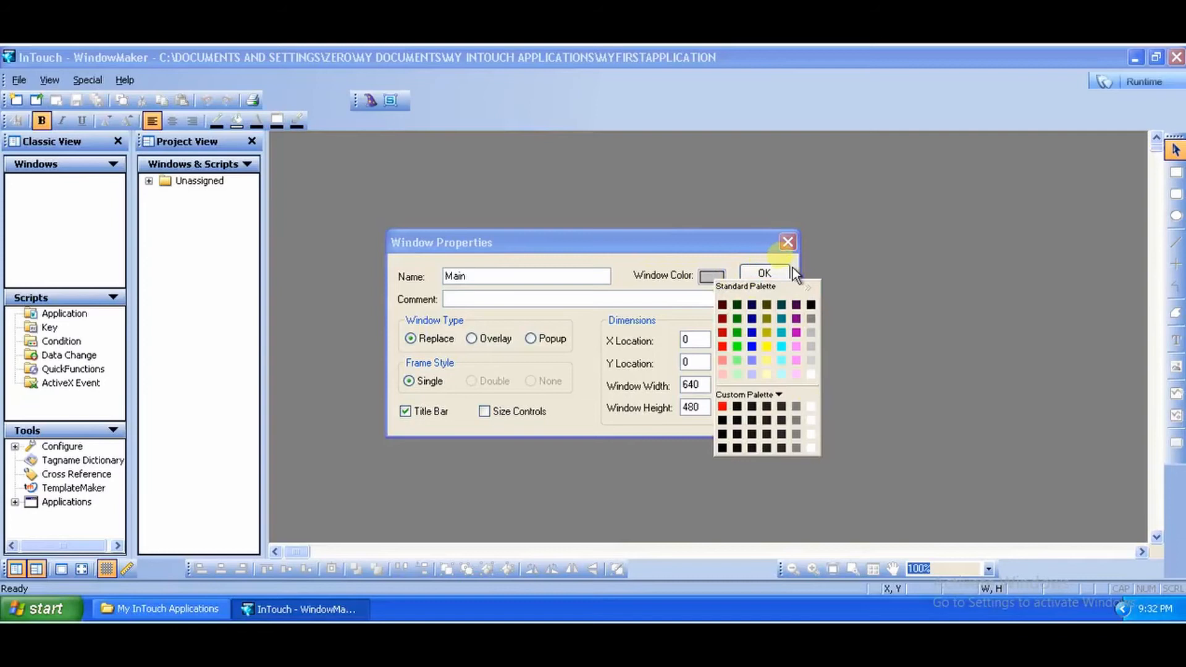
click(714, 277)
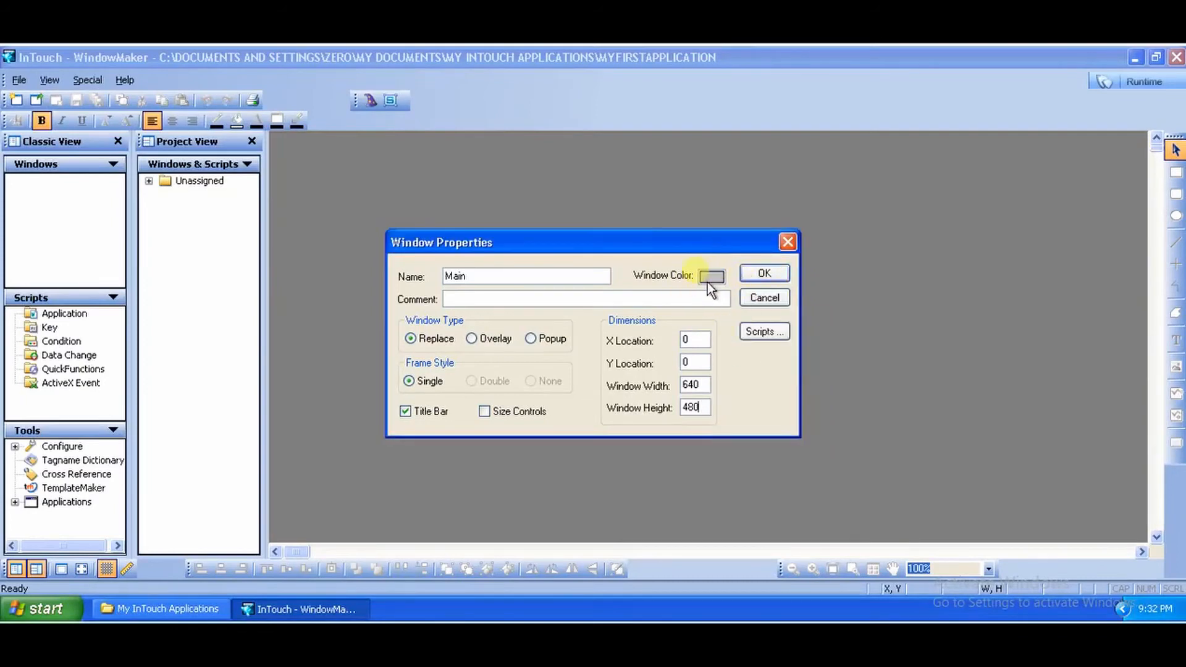
click(775, 282)
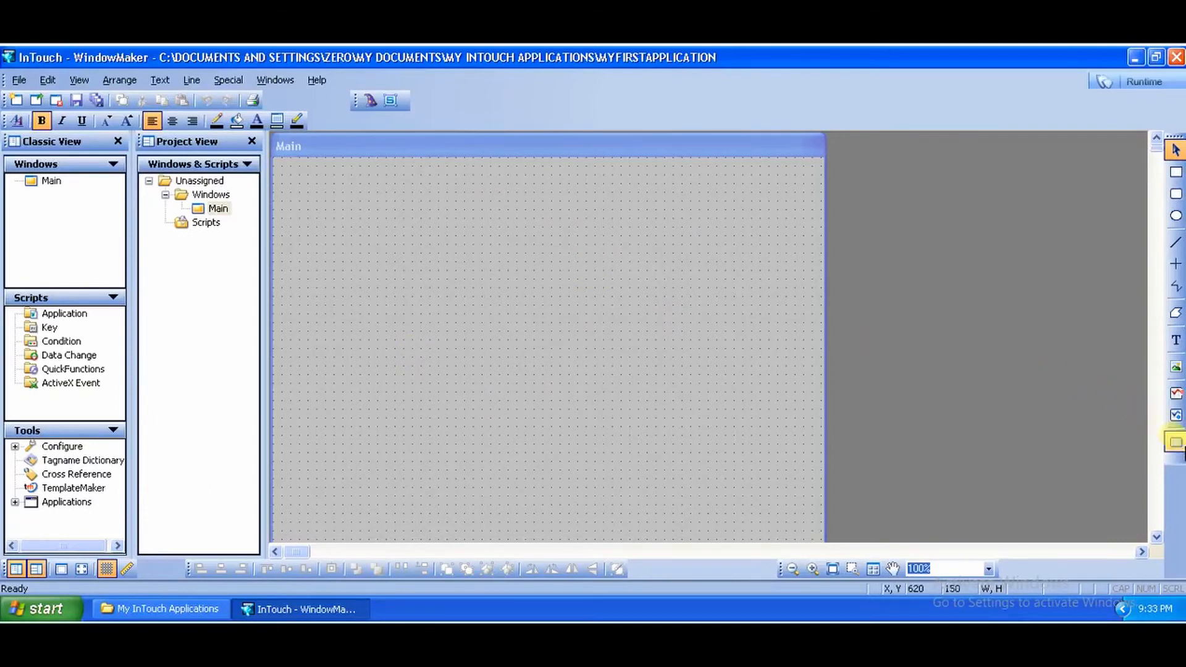
Step: Draw a button about 130 by 70 near the window's upper left corner and change its label to On
click(1175, 442)
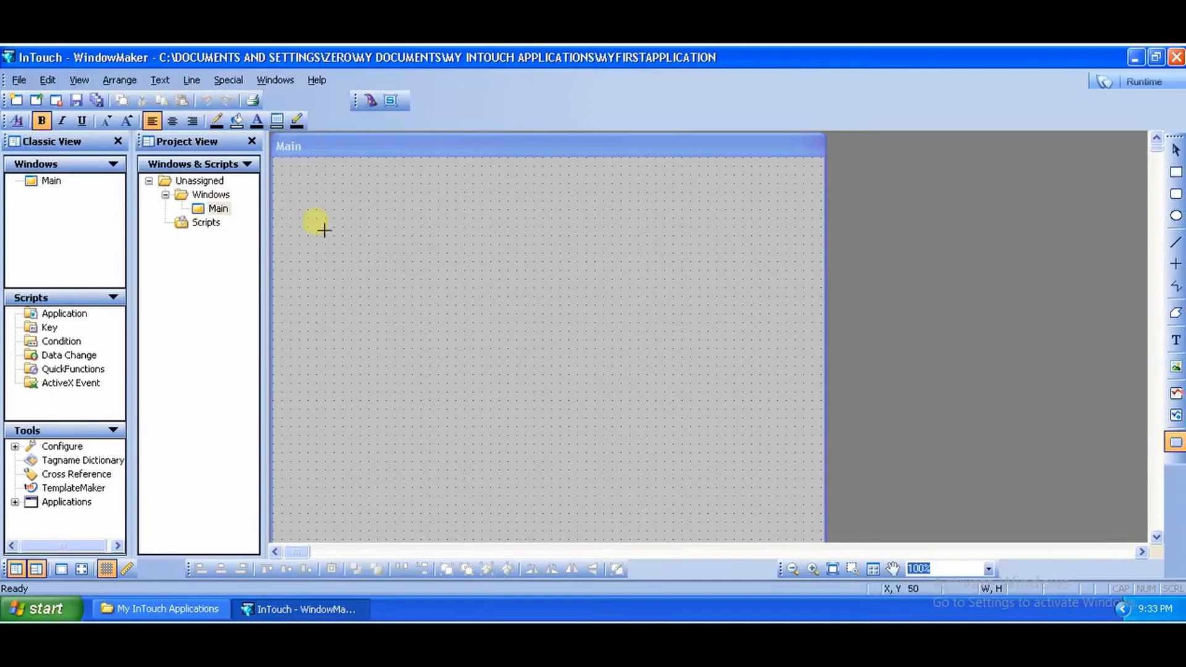
drag(309, 209, 417, 272)
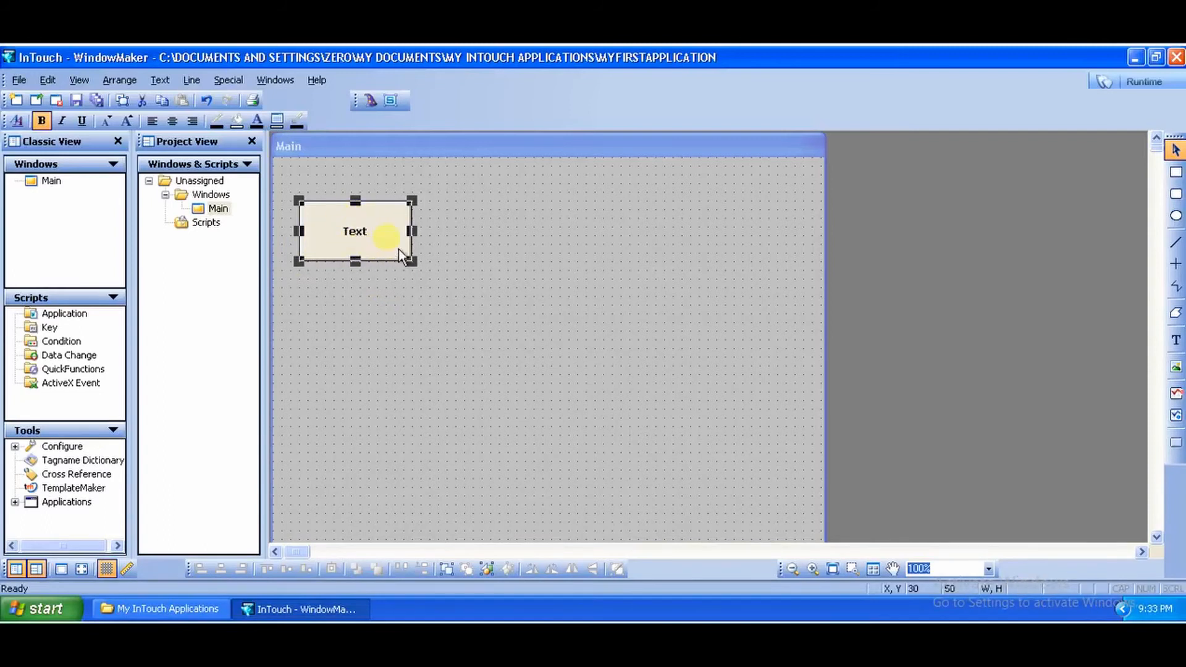
right_click(369, 232)
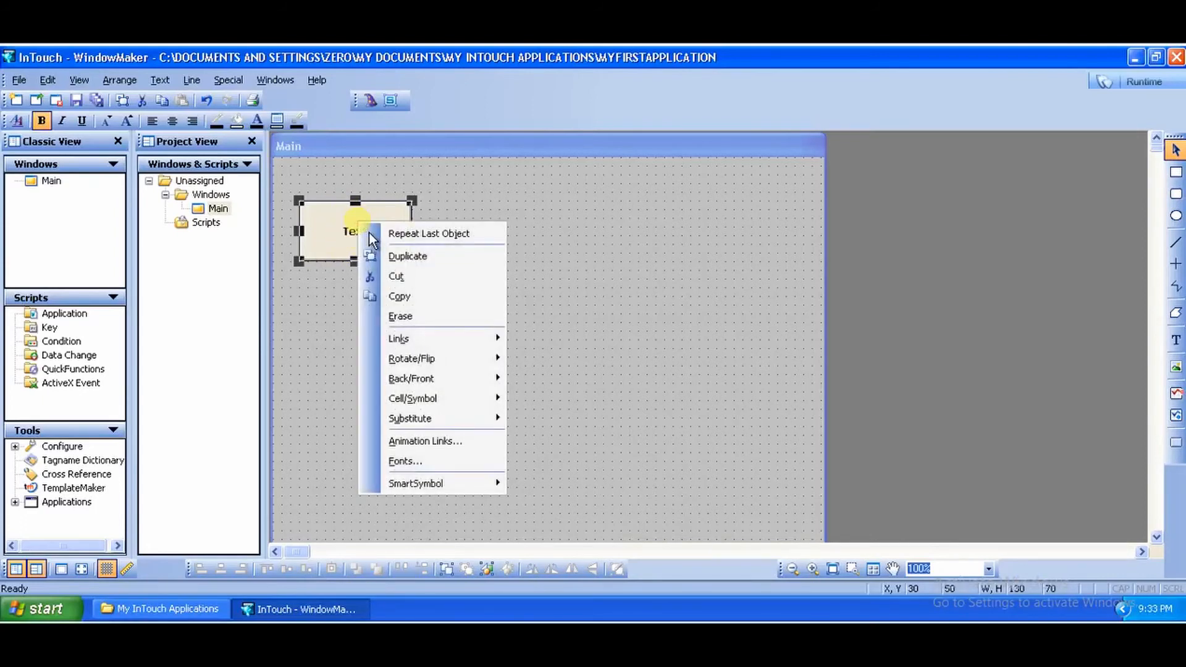
mouse_move(512, 426)
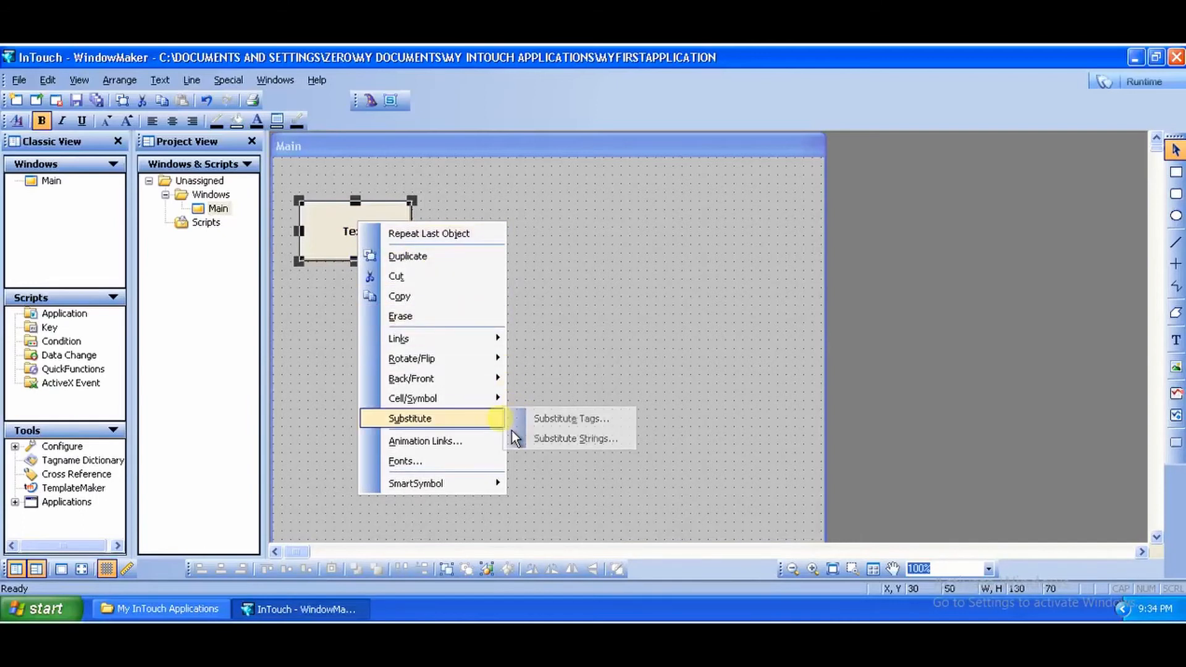
click(555, 445)
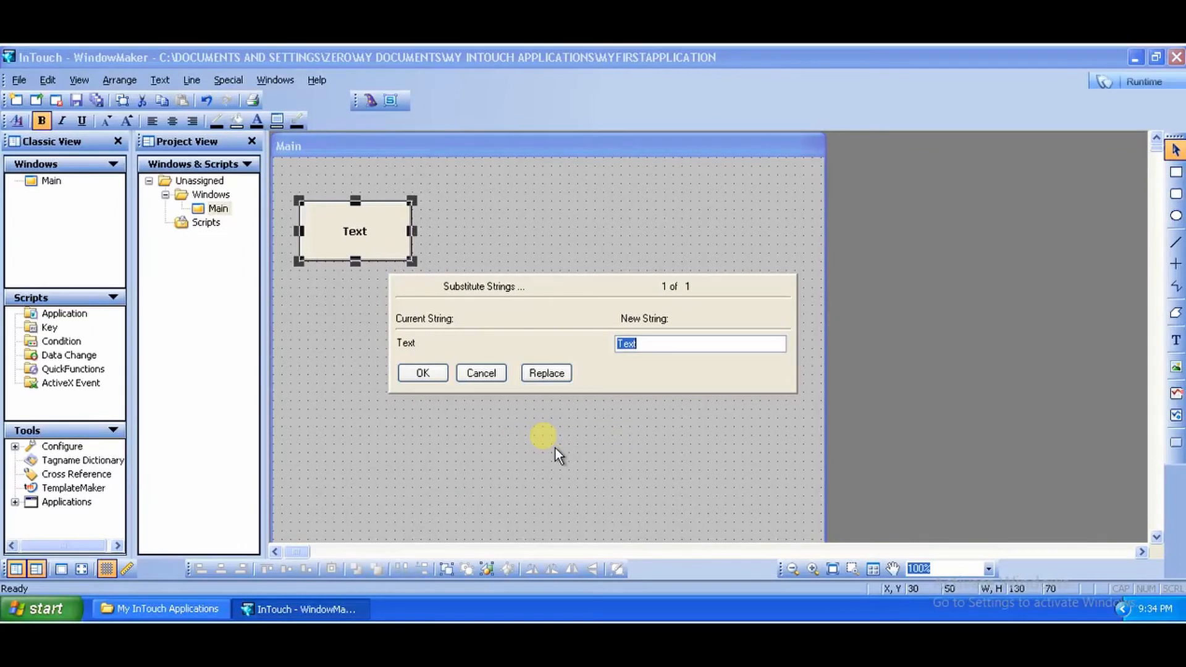
text(0n)
click(422, 373)
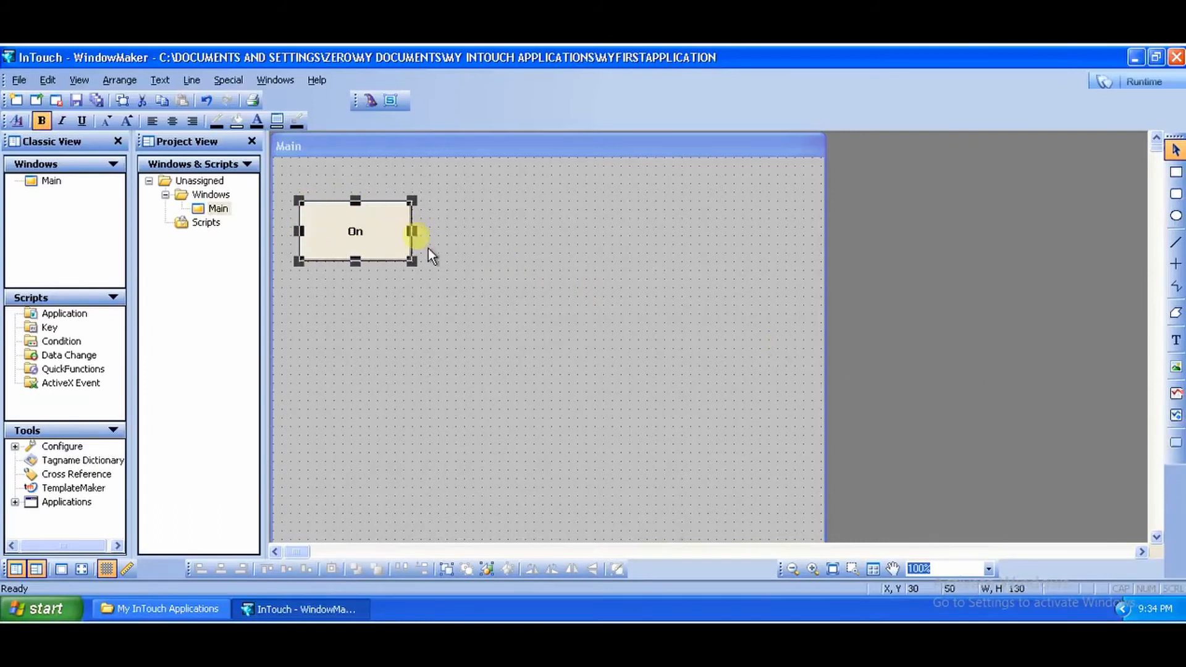
Step: Duplicate the On button and place the copy directly below it
right_click(397, 233)
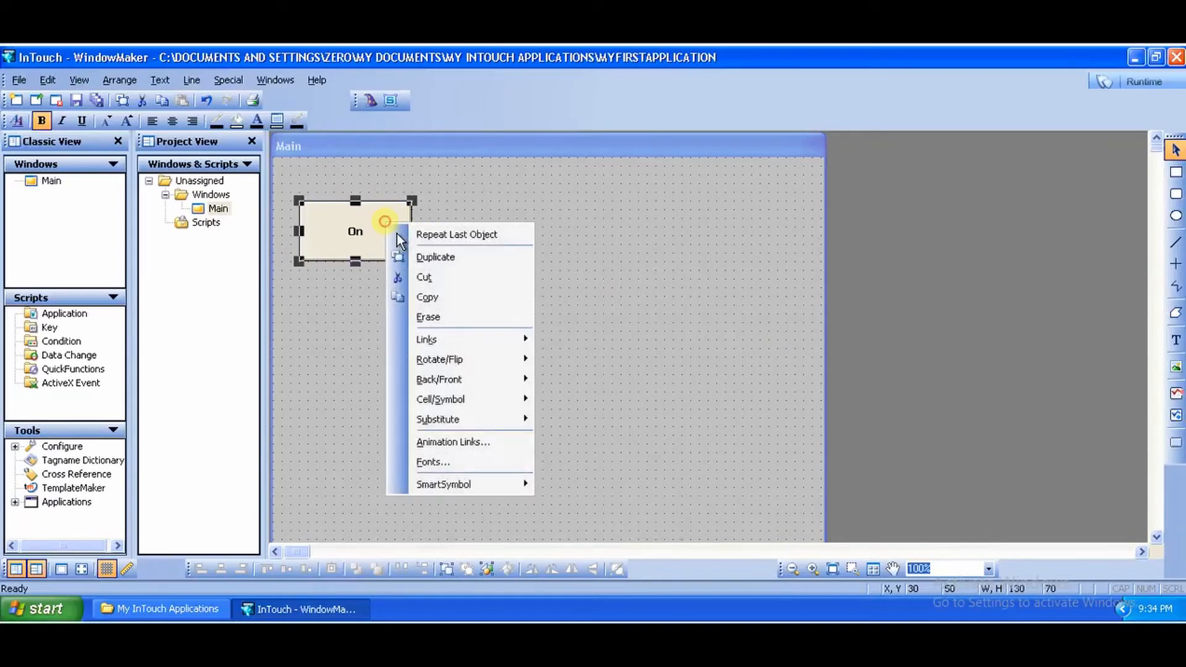
click(468, 269)
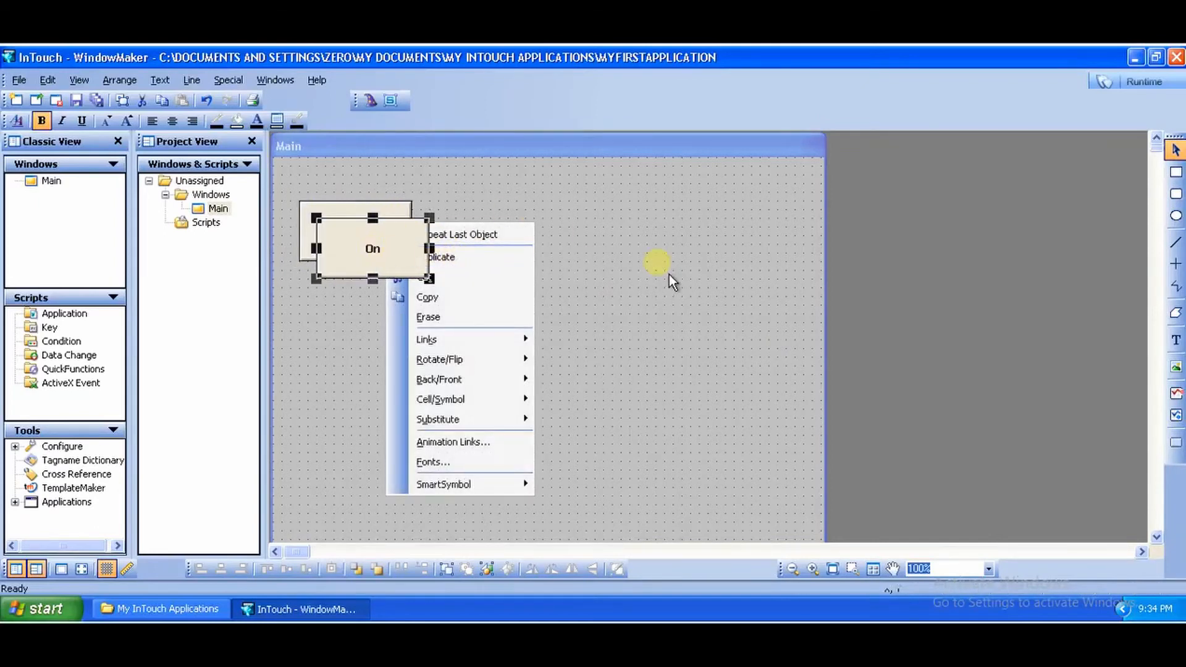
click(701, 287)
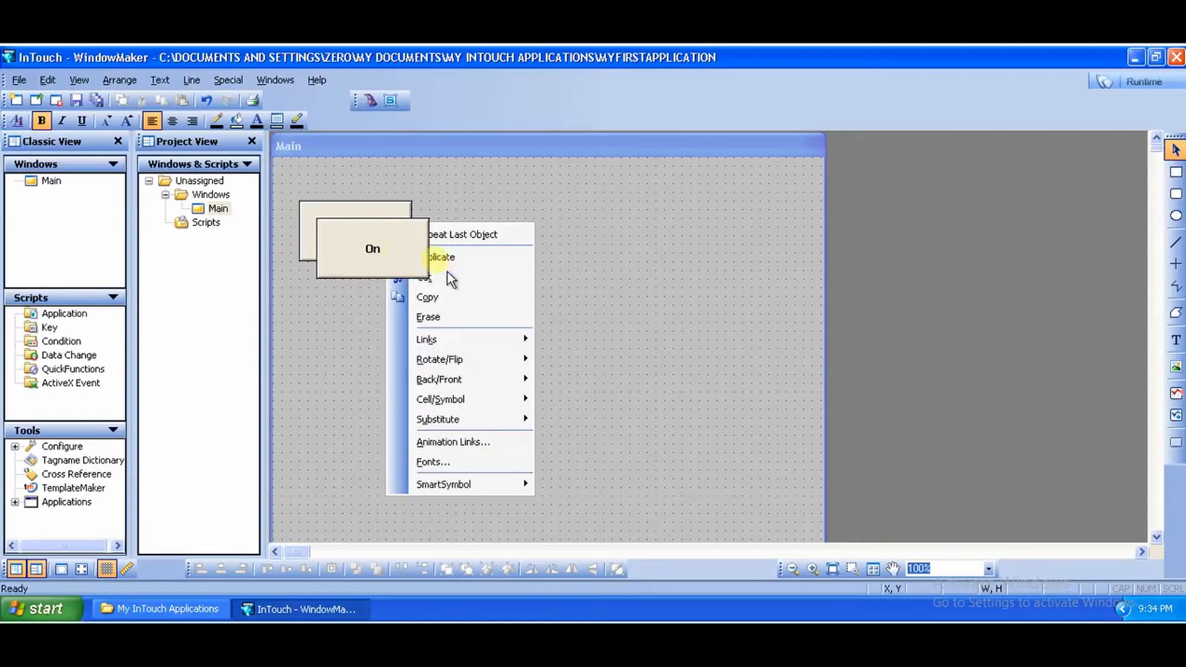
drag(399, 267, 376, 317)
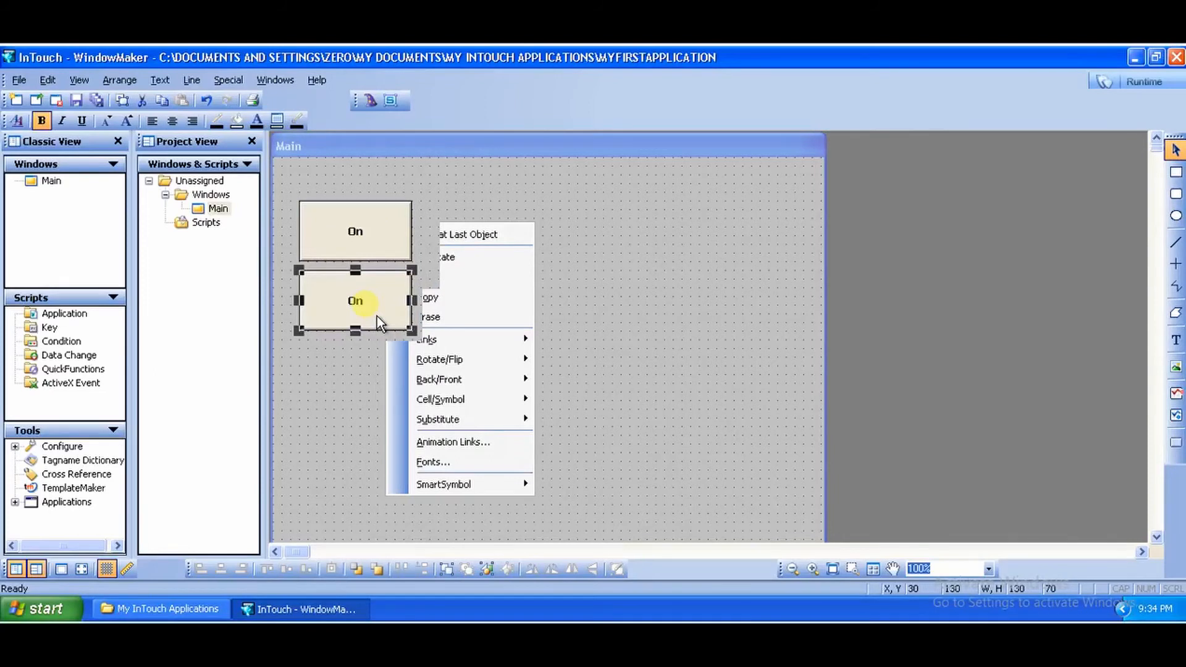
Step: Substitute the copied button's label with Off
right_click(377, 316)
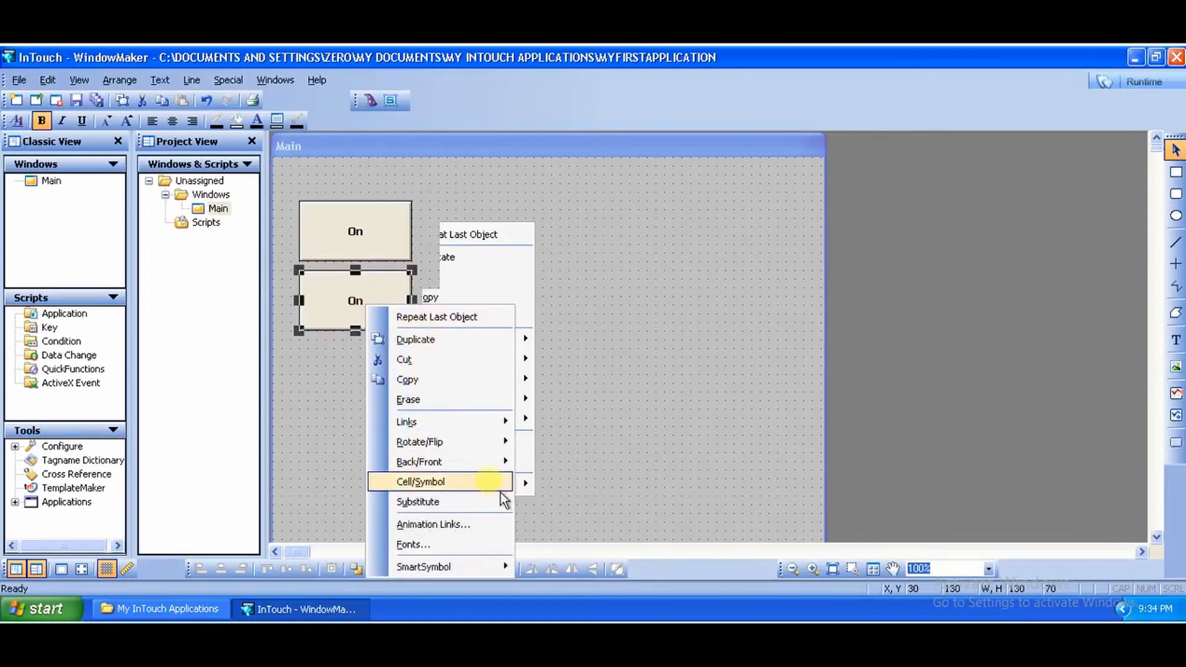
mouse_move(494, 503)
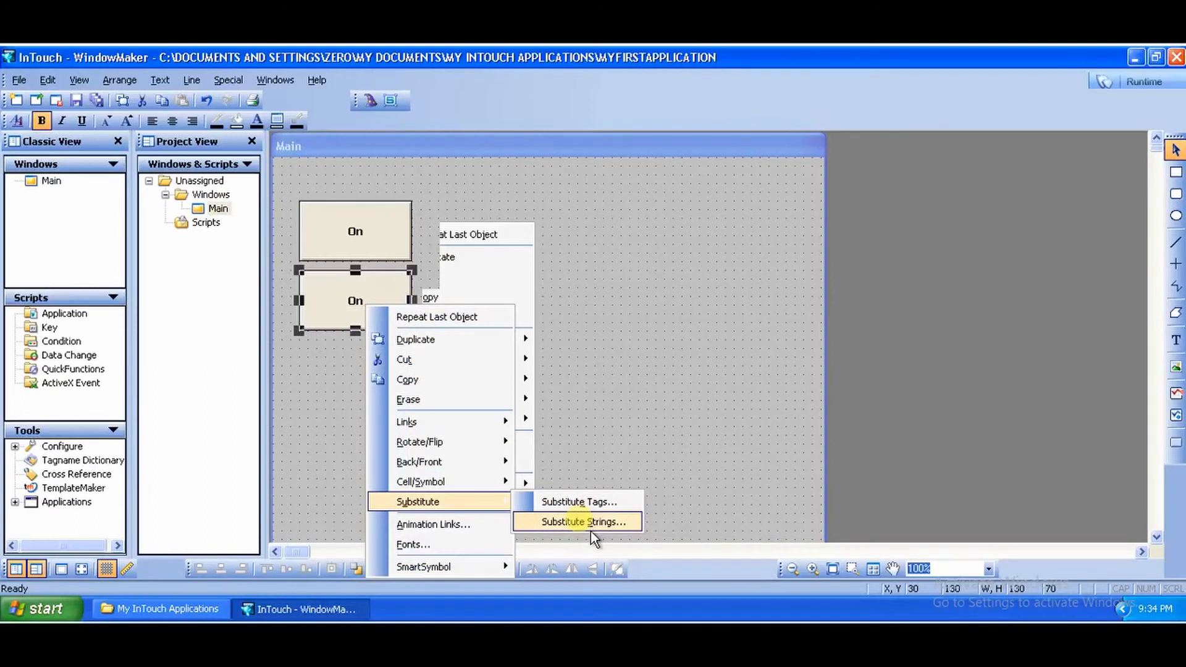
click(591, 529)
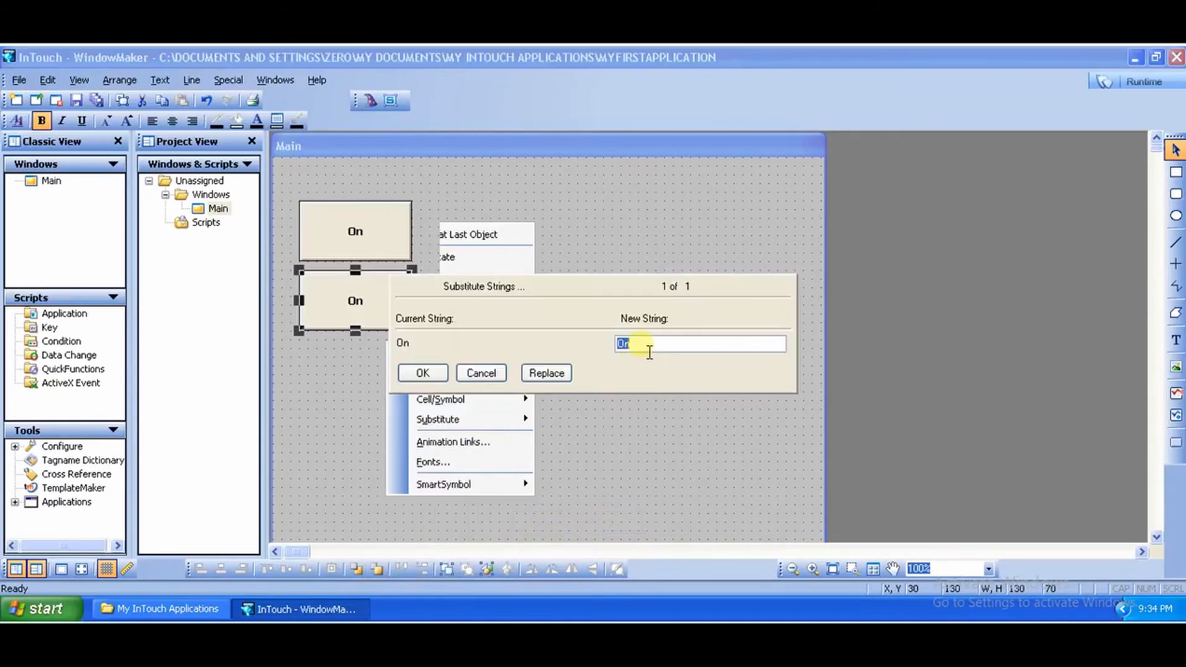
text(Off)
key(Return)
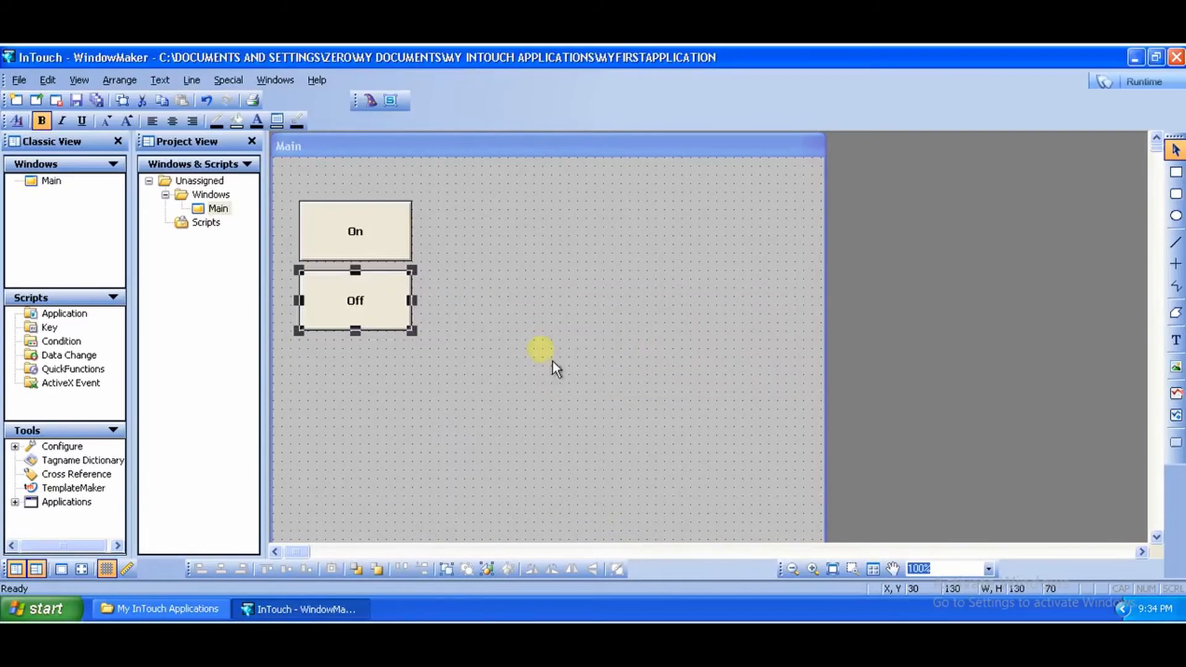
click(355, 239)
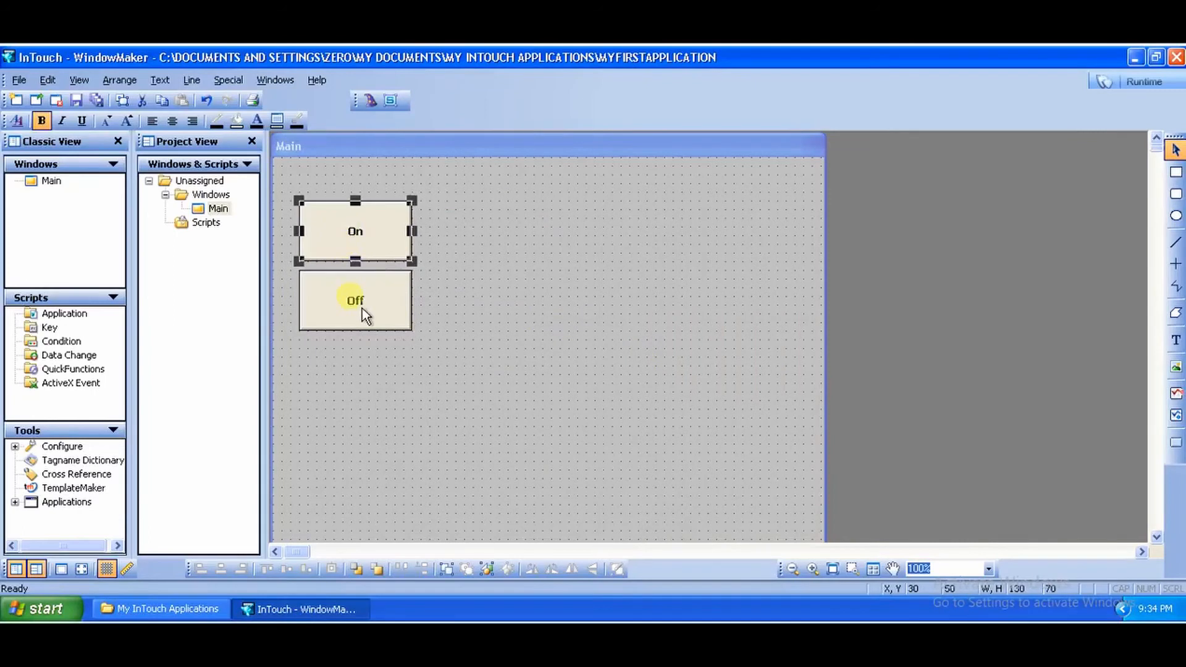
click(362, 314)
click(365, 235)
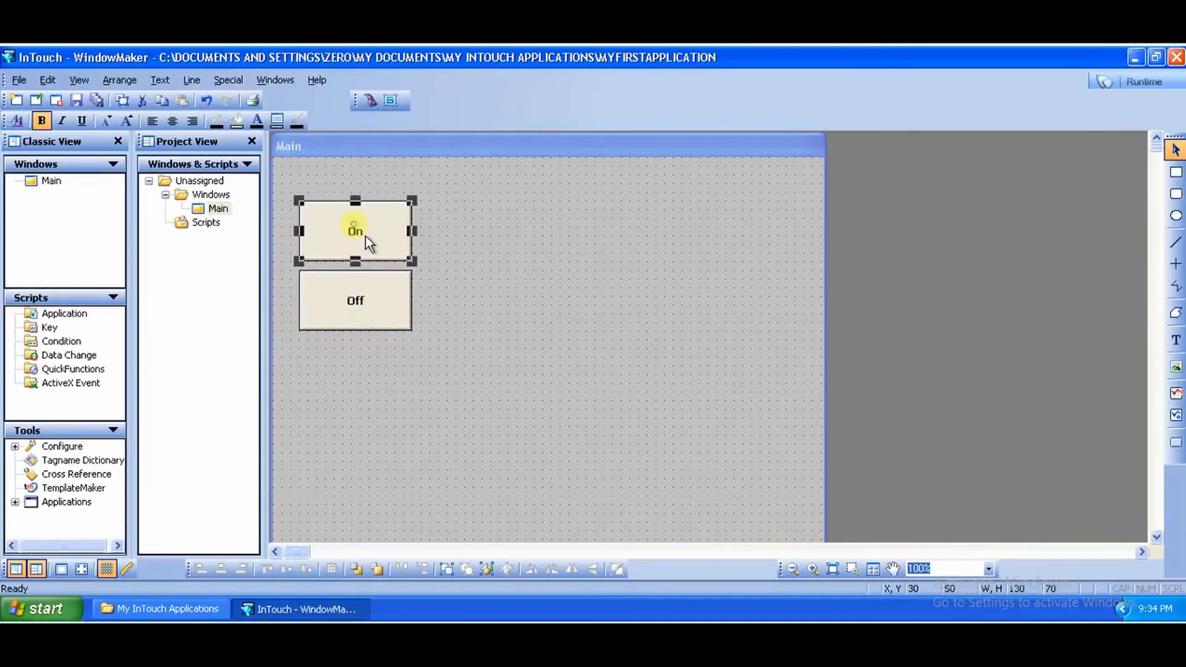
click(372, 326)
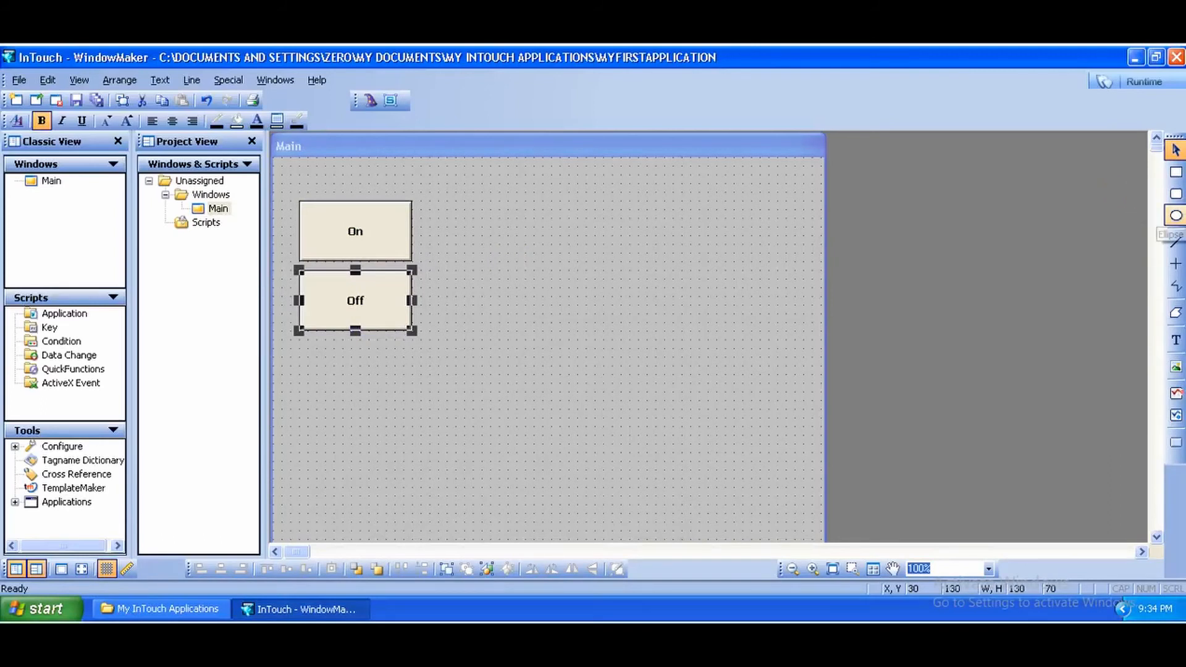
click(572, 249)
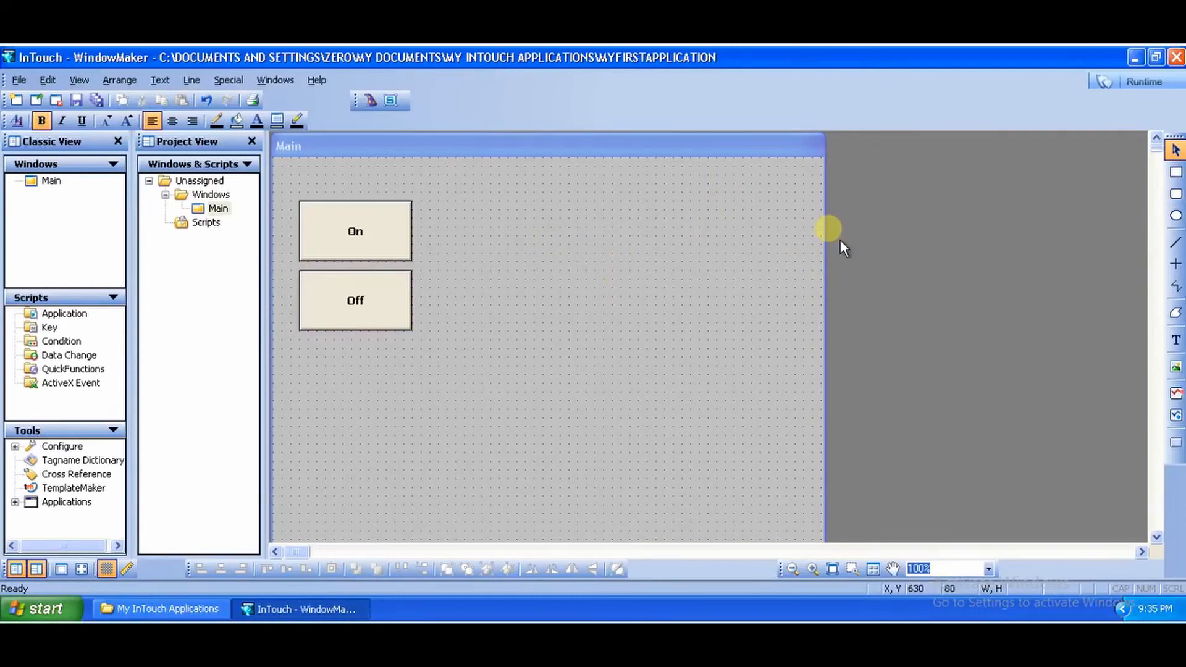
Step: Draw an ellipse about 270 by 80 and move it to the top middle of the window
click(1175, 215)
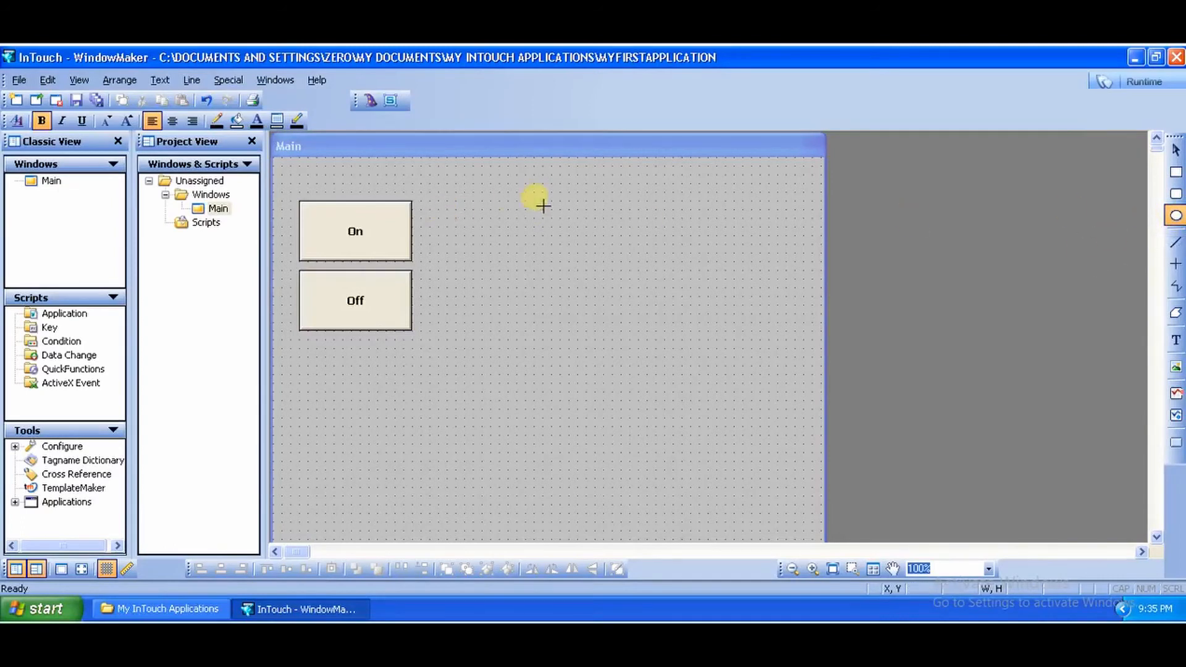
drag(514, 207, 750, 274)
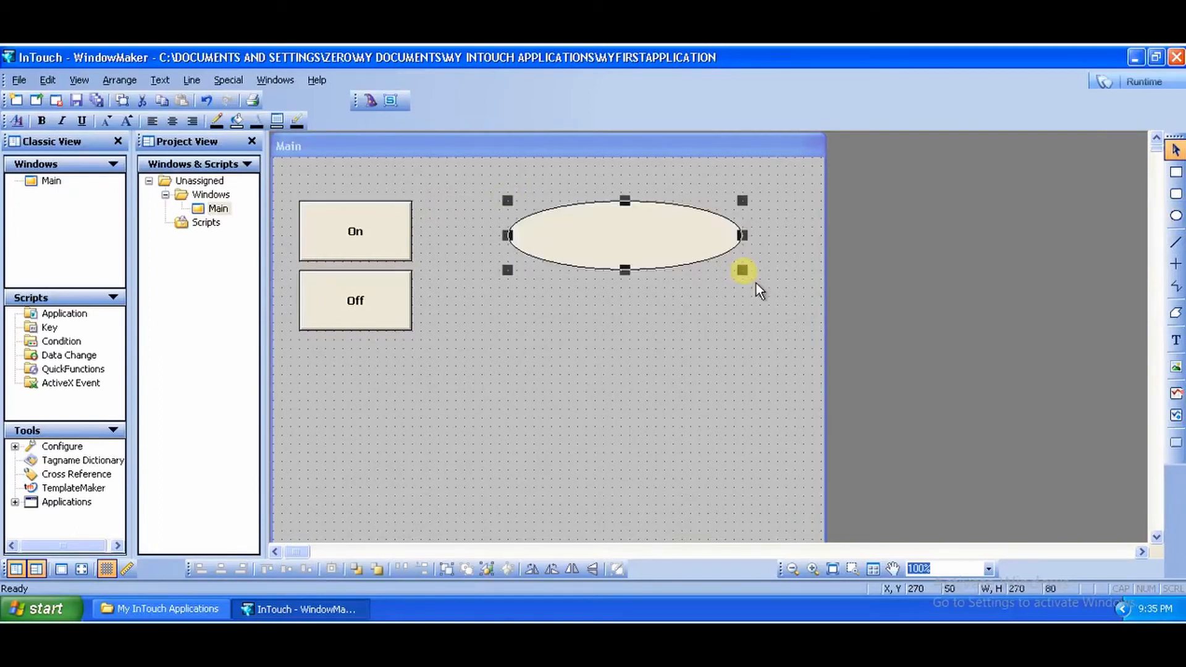
drag(625, 270, 648, 240)
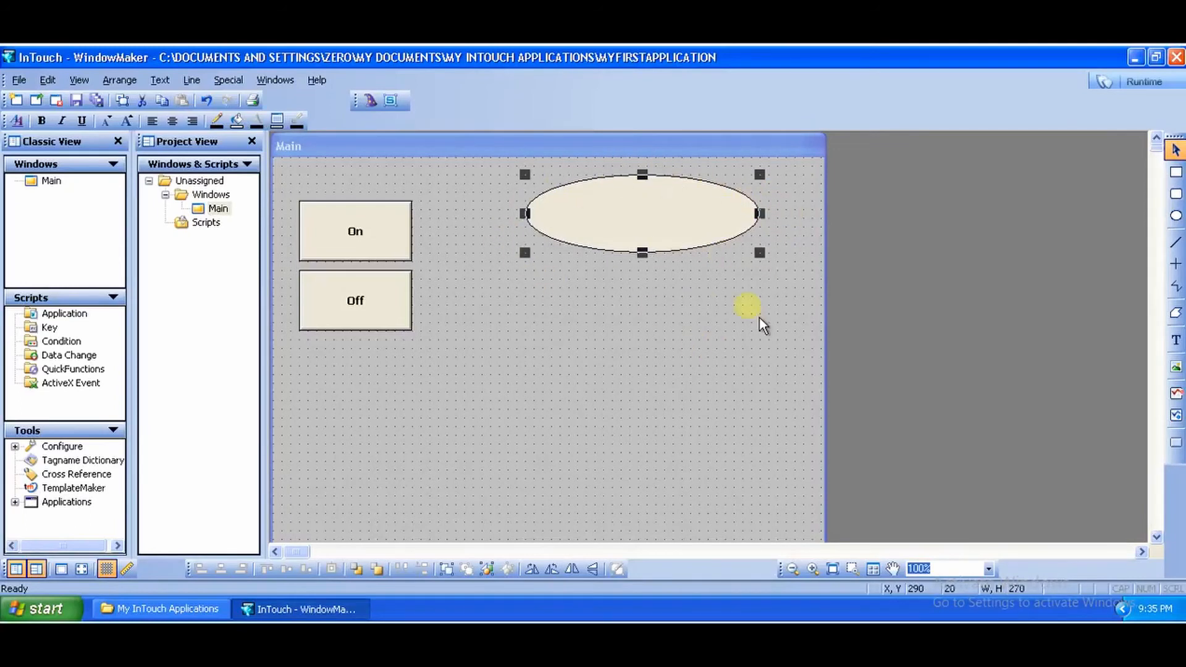
click(676, 343)
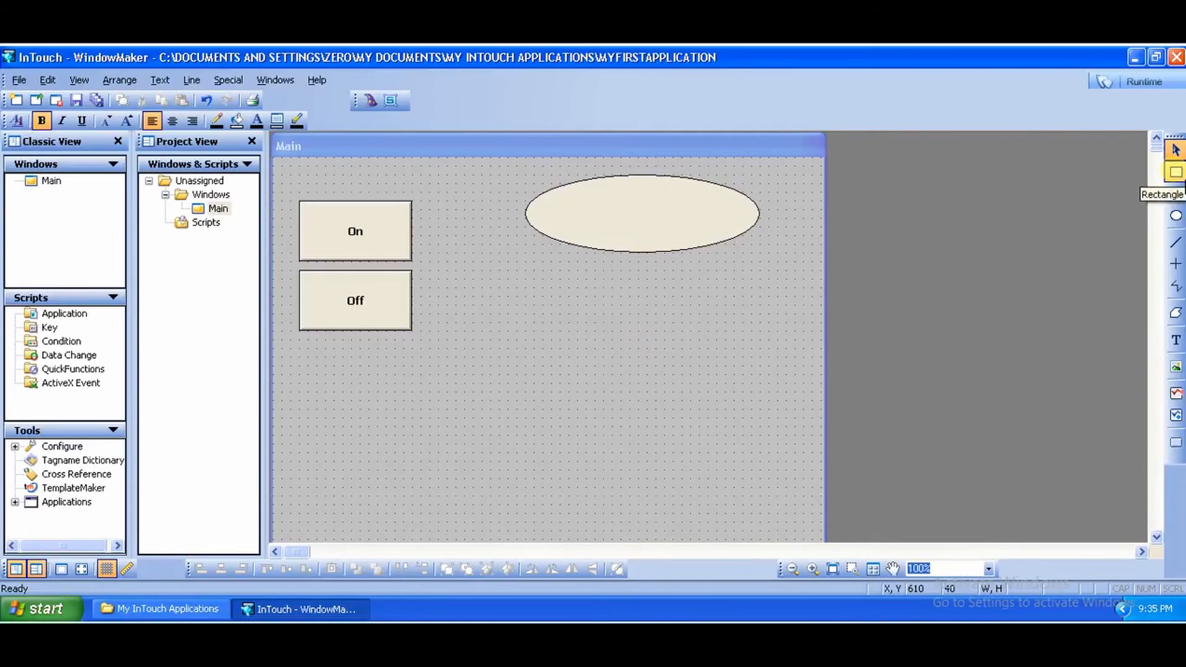
Step: Draw a narrow vertical rectangle about 20 by 150 hanging below the ellipse
click(1175, 173)
drag(602, 270, 630, 414)
drag(624, 343, 653, 320)
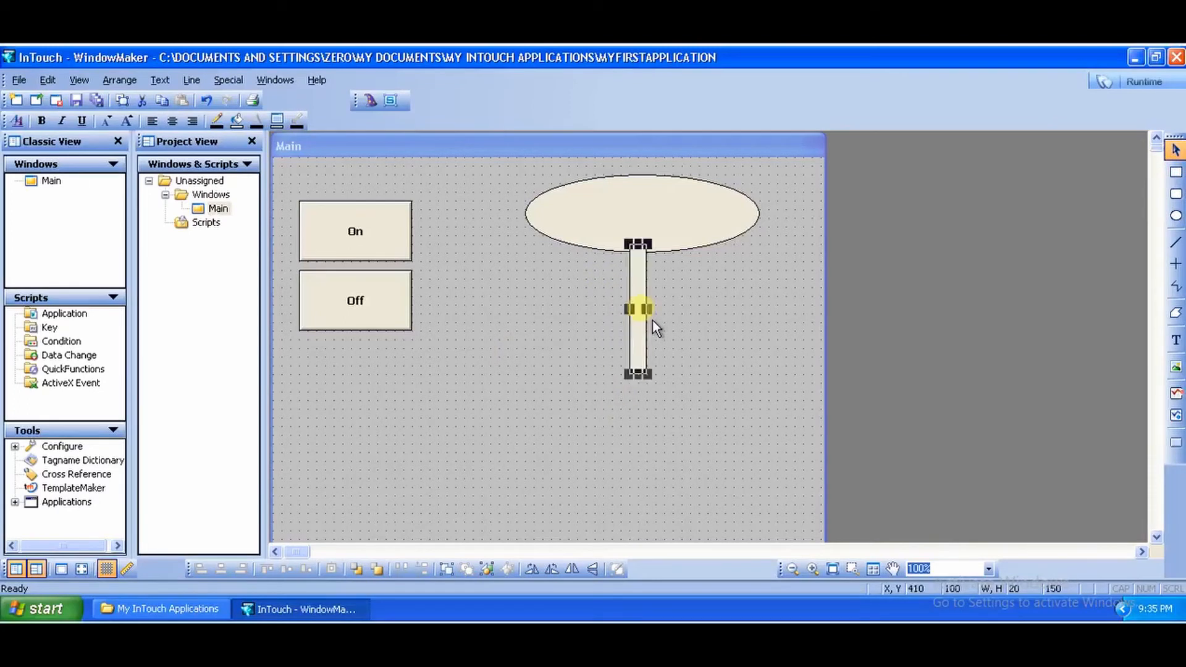
click(763, 347)
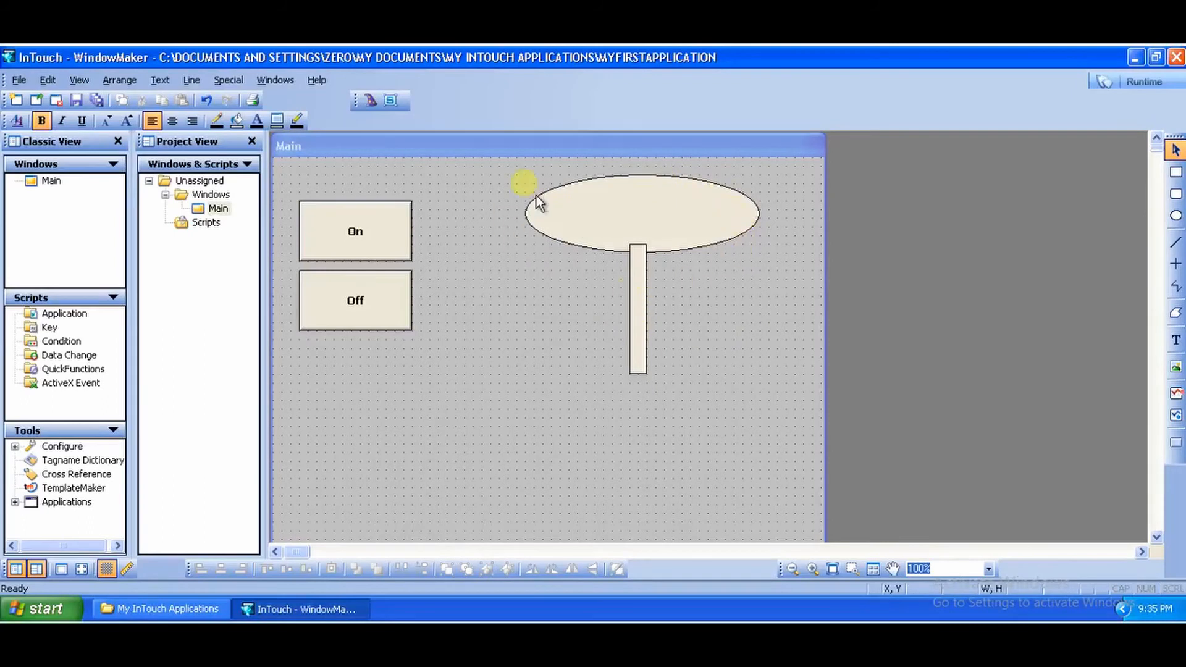
Step: Bring the ellipse to the front so it covers the top of the rectangle
click(724, 210)
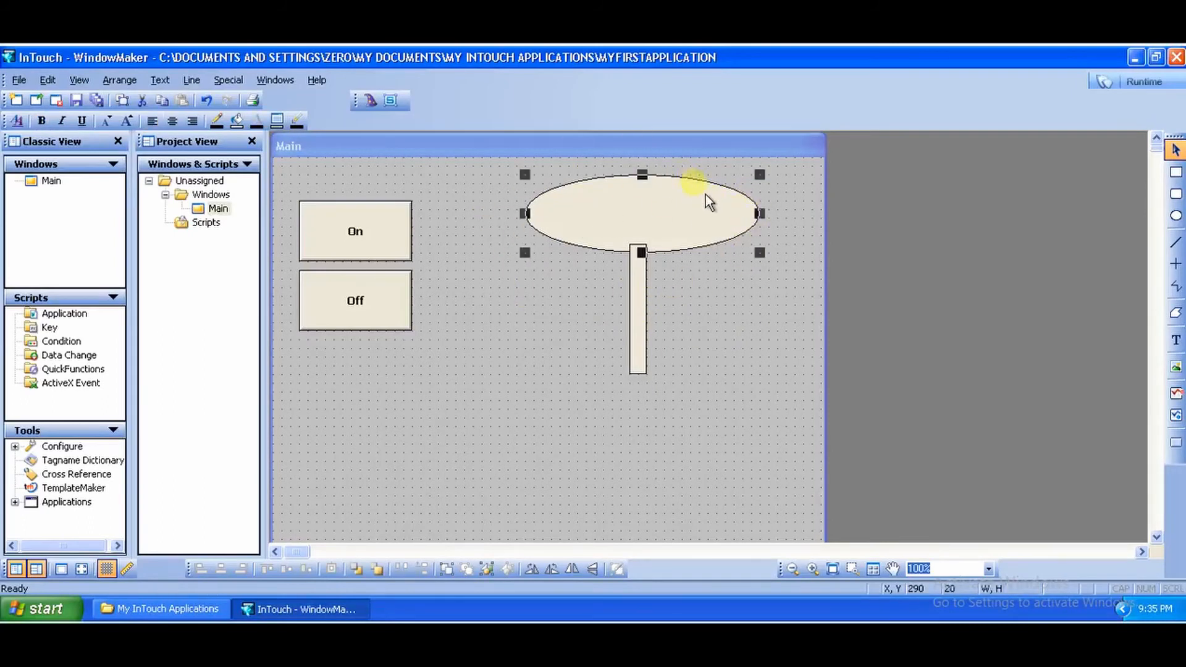
click(647, 307)
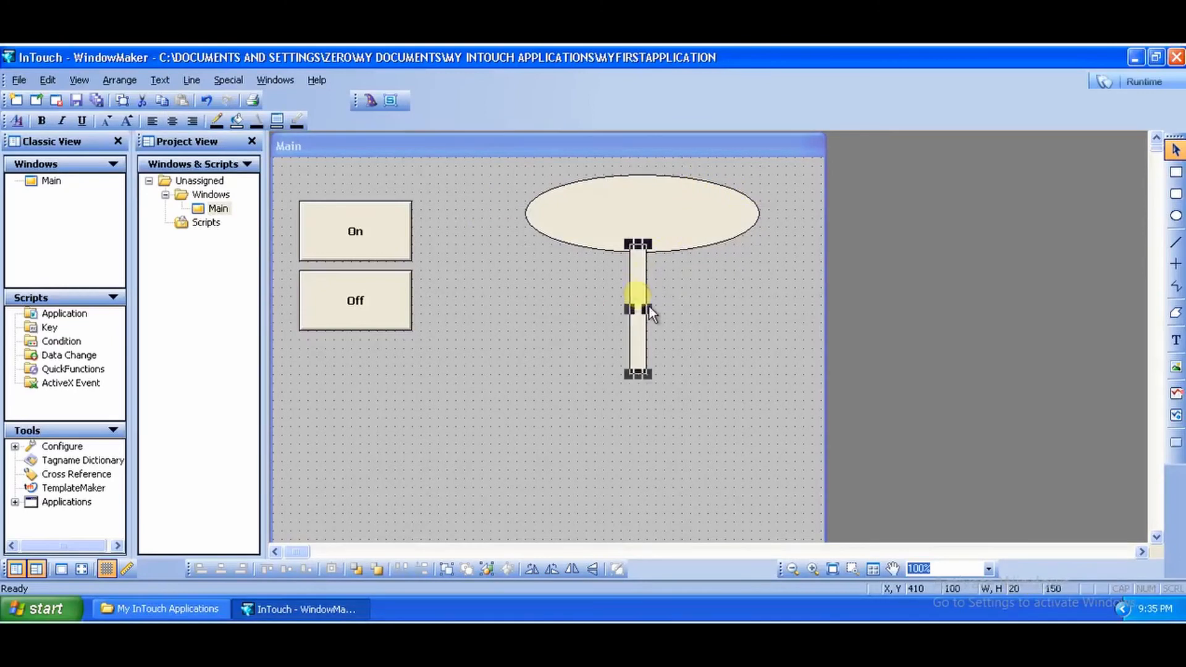
click(682, 227)
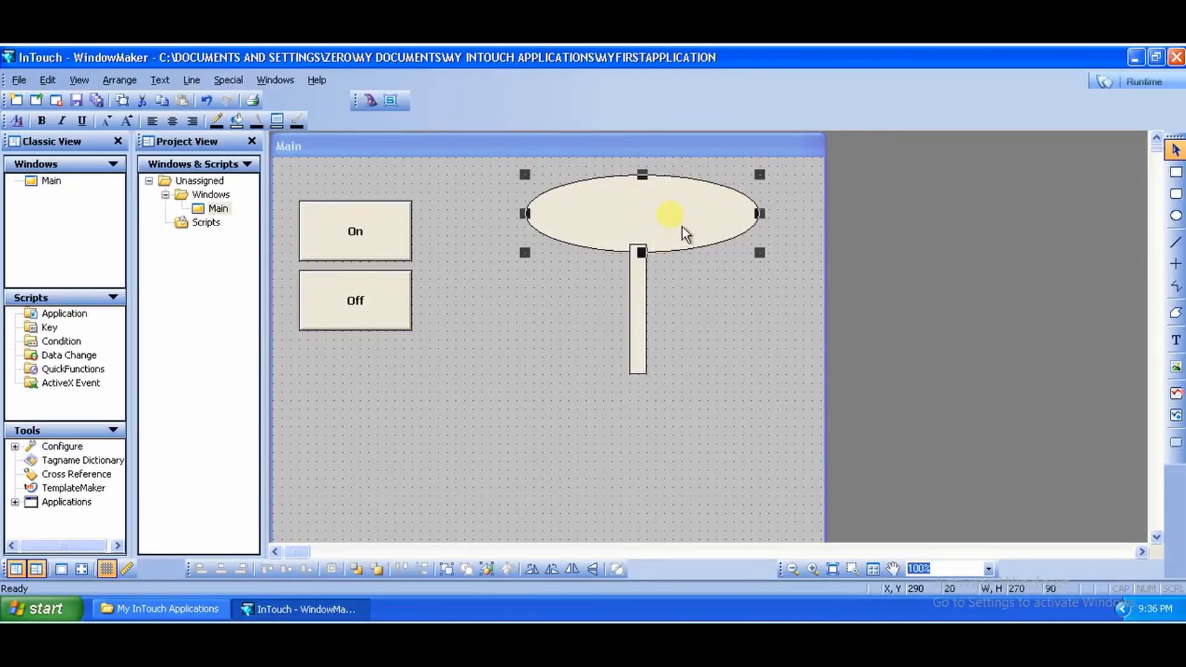
right_click(682, 229)
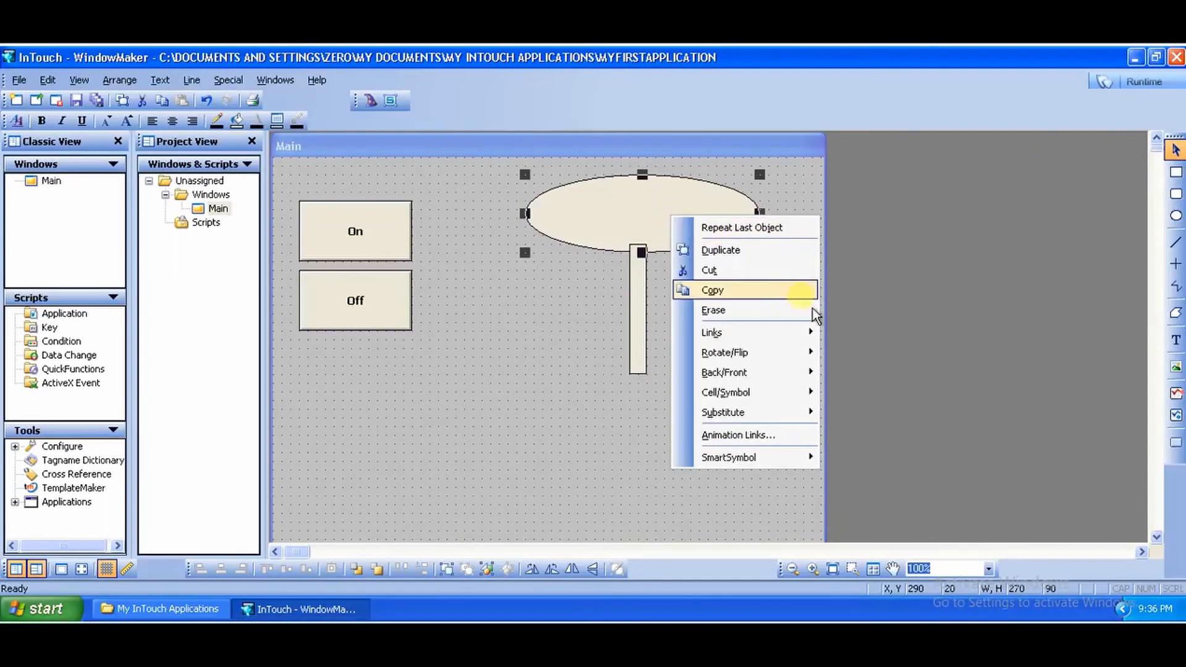
mouse_move(806, 388)
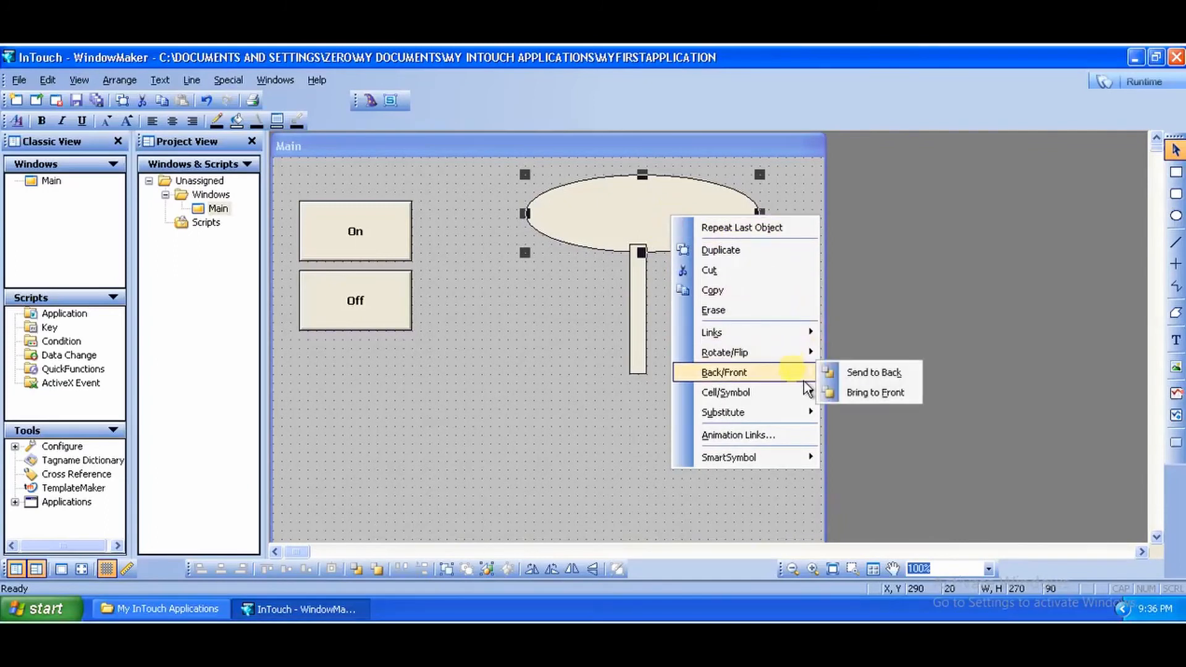
click(875, 395)
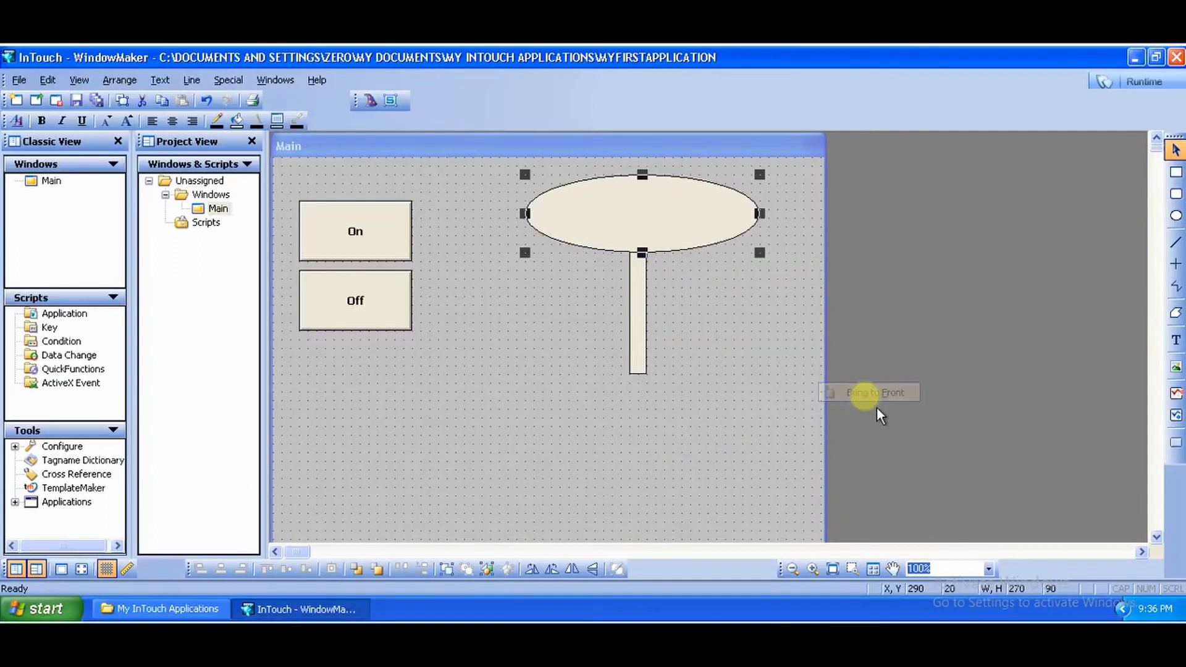
click(735, 342)
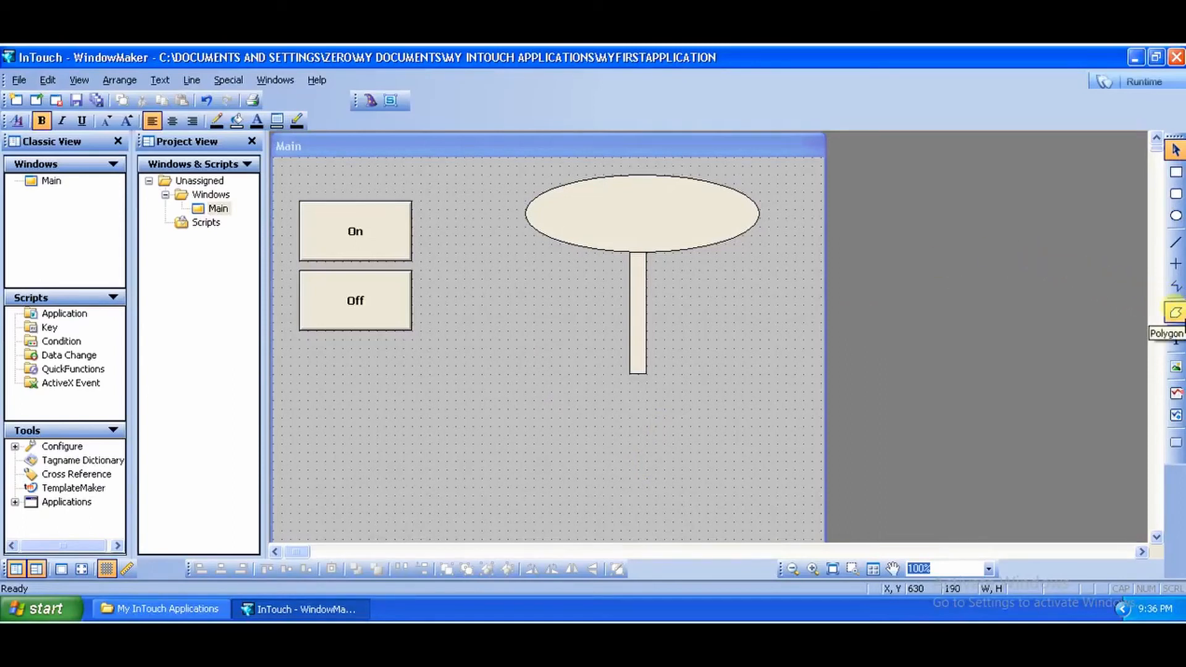
Step: Draw a right-pointing triangle polygon below and left of the rectangle
click(1180, 316)
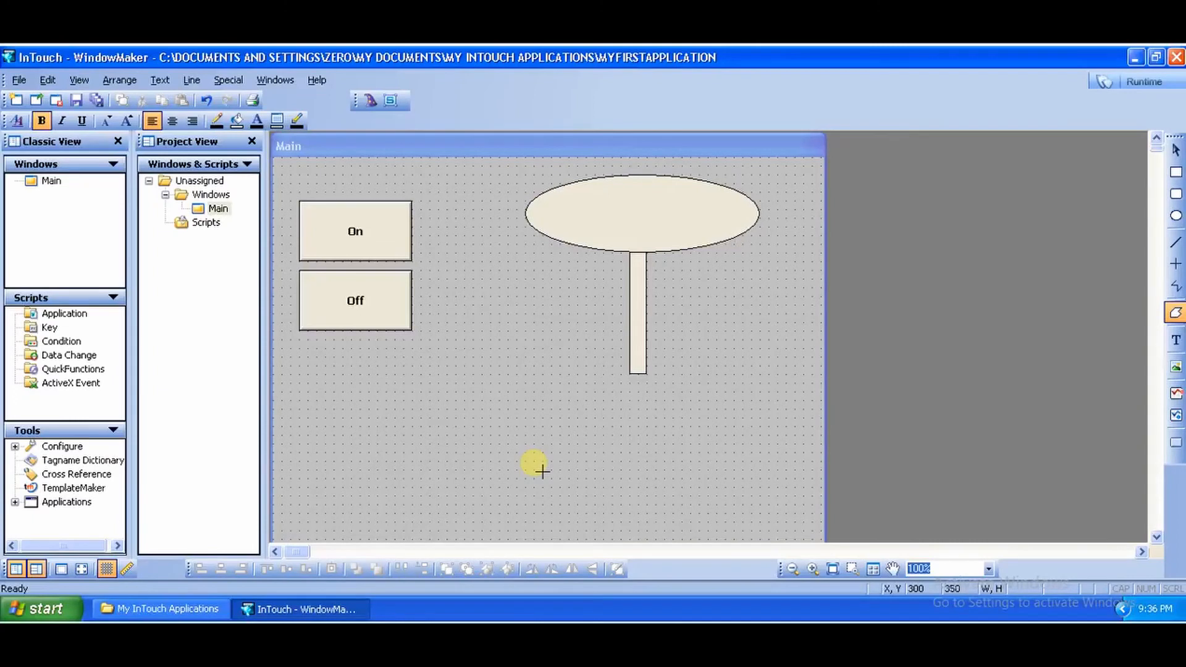
click(534, 462)
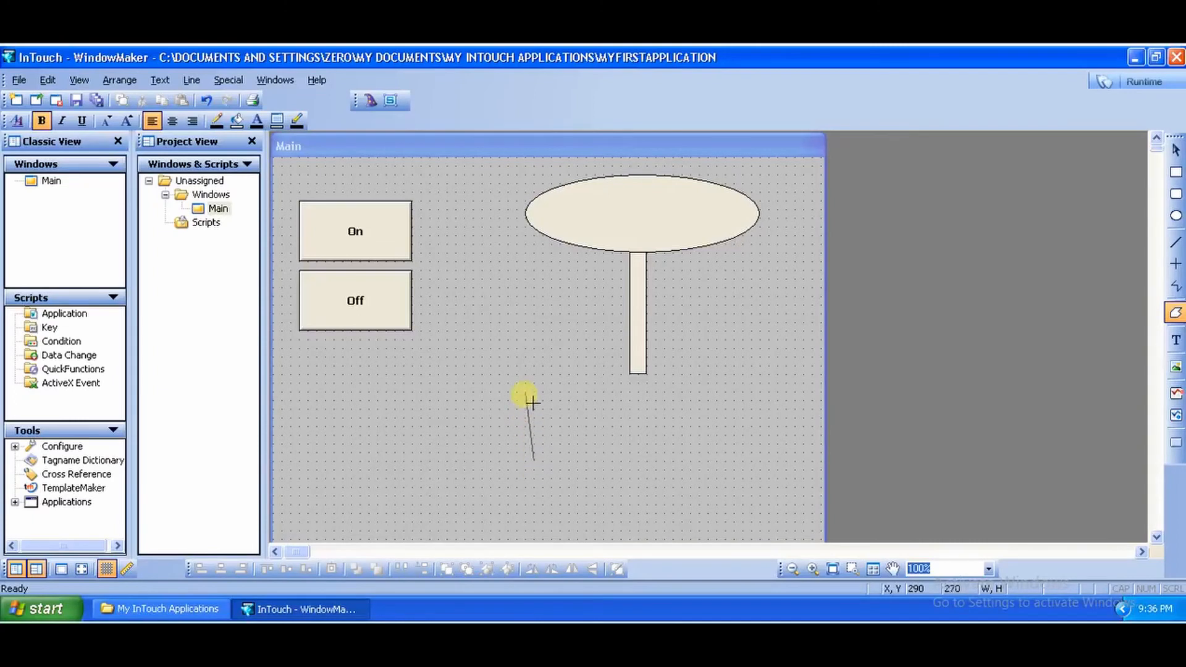
click(535, 376)
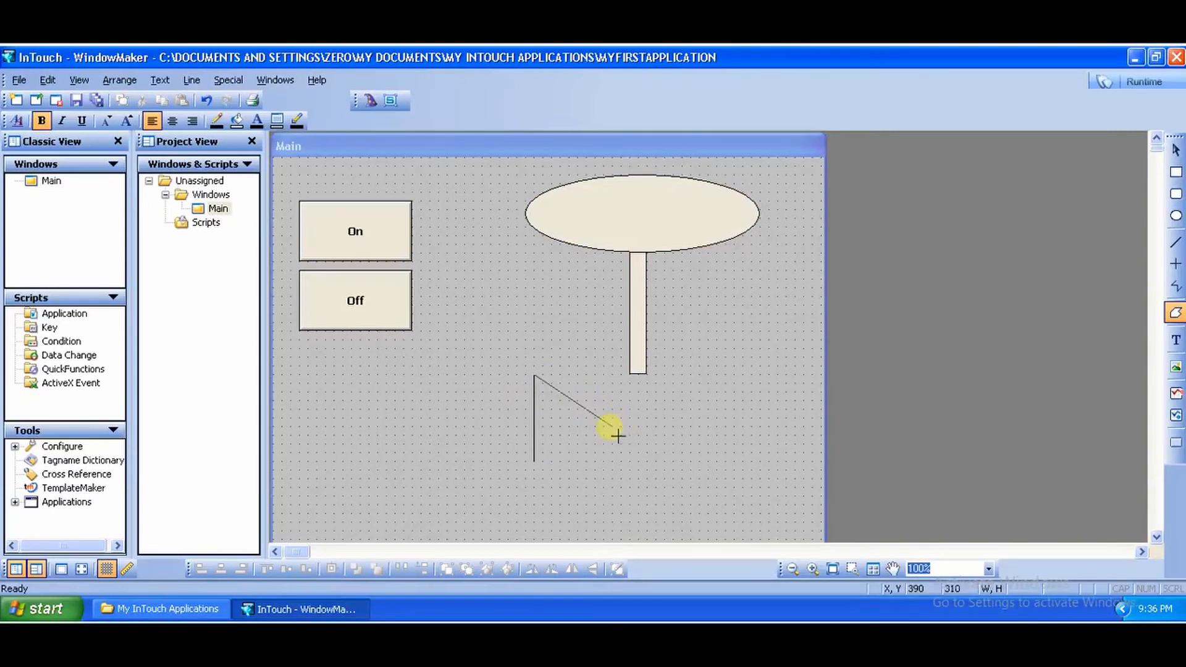
click(611, 418)
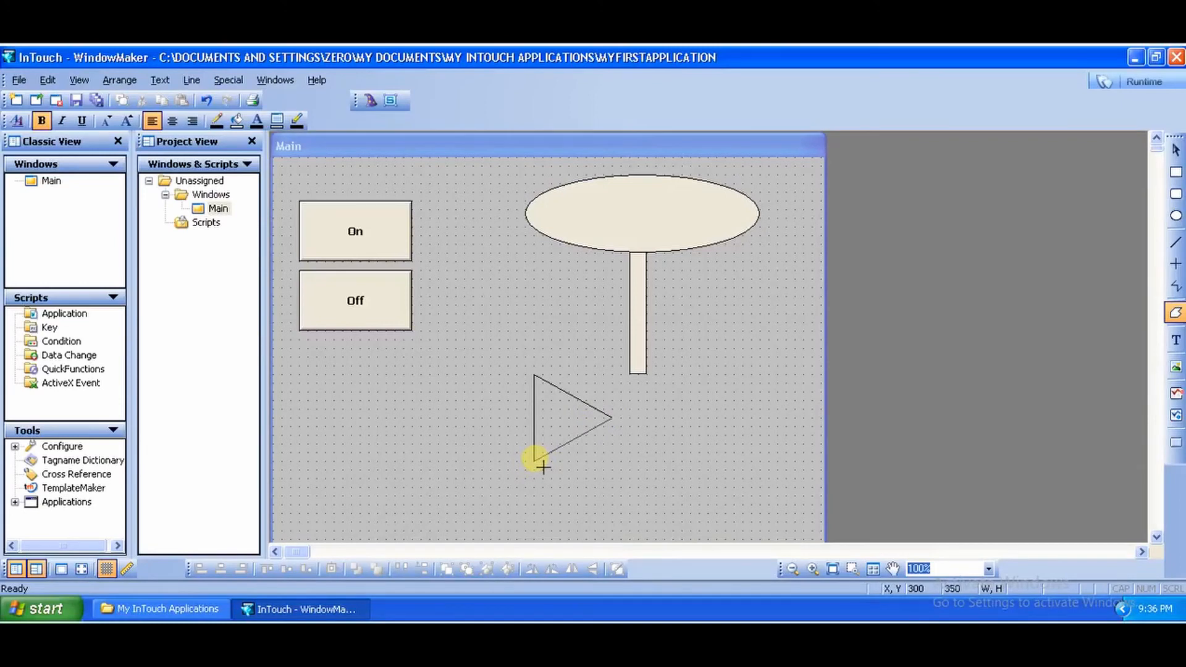
double_click(546, 471)
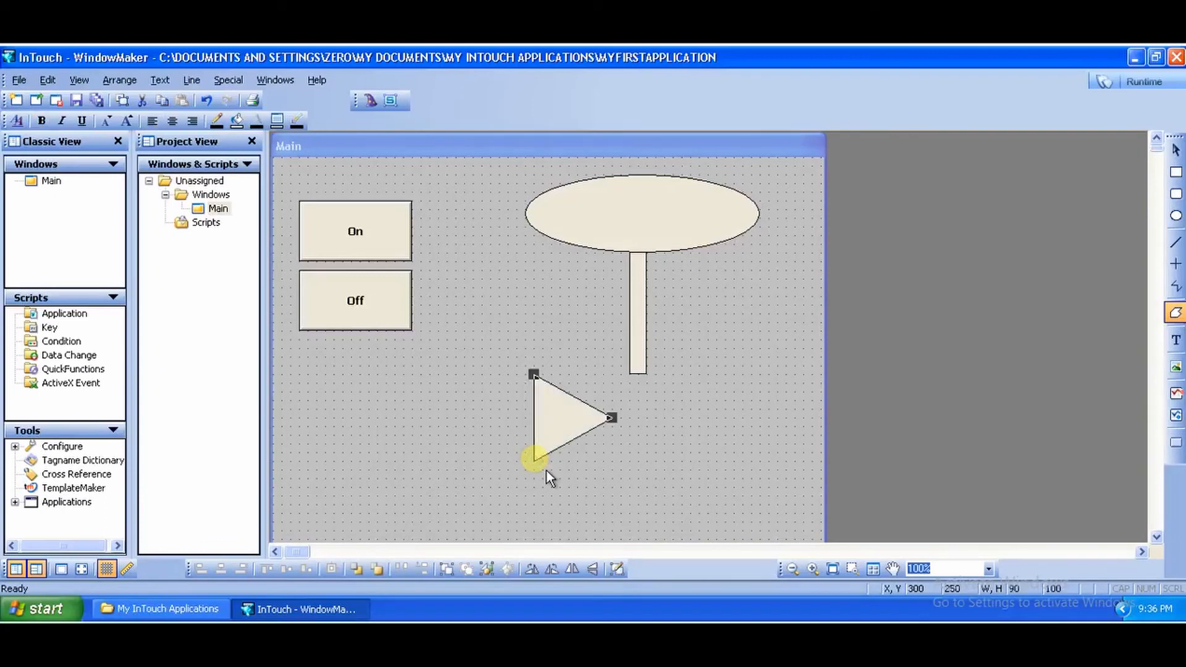
Step: Duplicate the triangle and place the copy just to its right
click(703, 457)
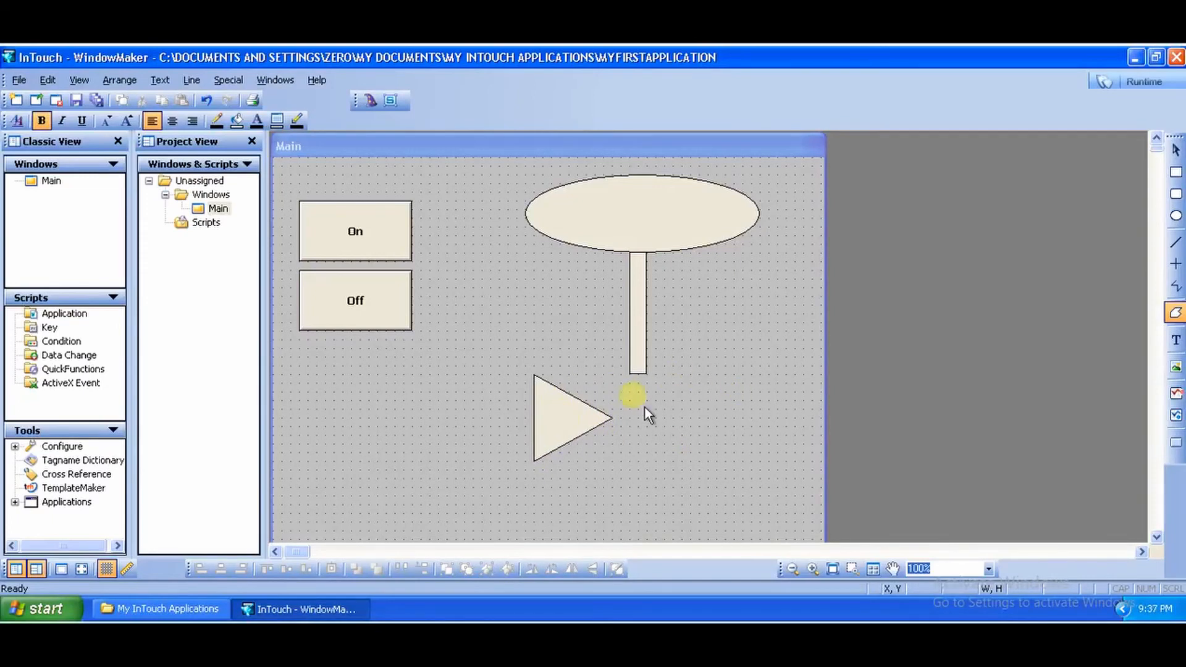
right_click(568, 438)
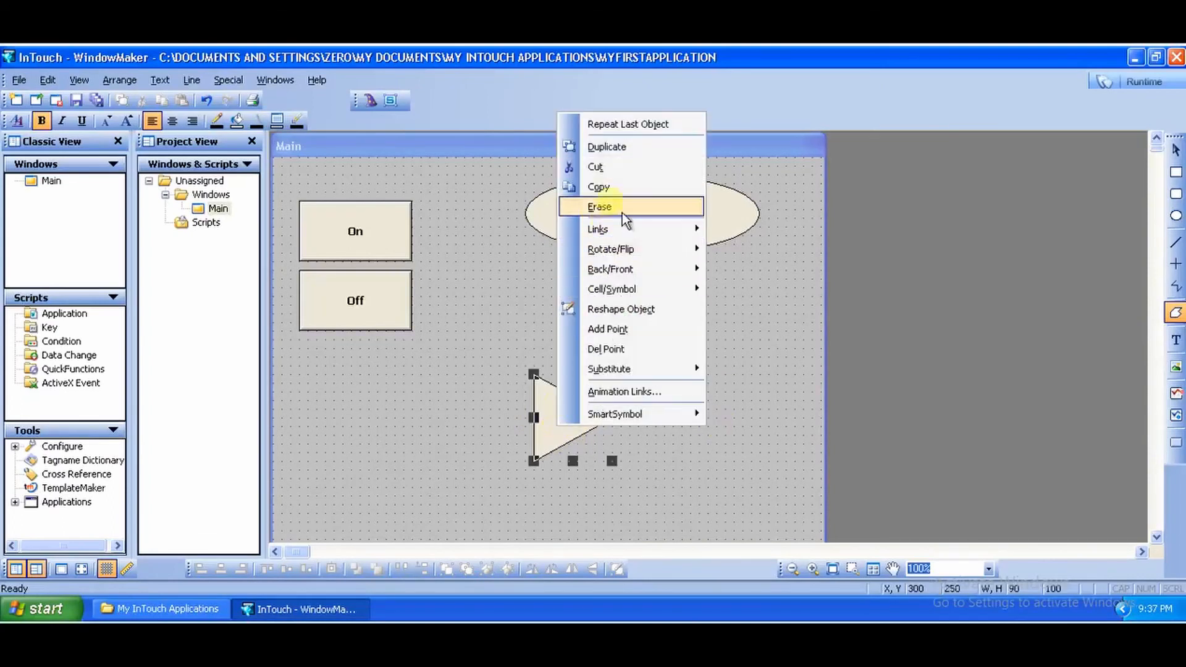
click(630, 151)
drag(586, 443, 662, 432)
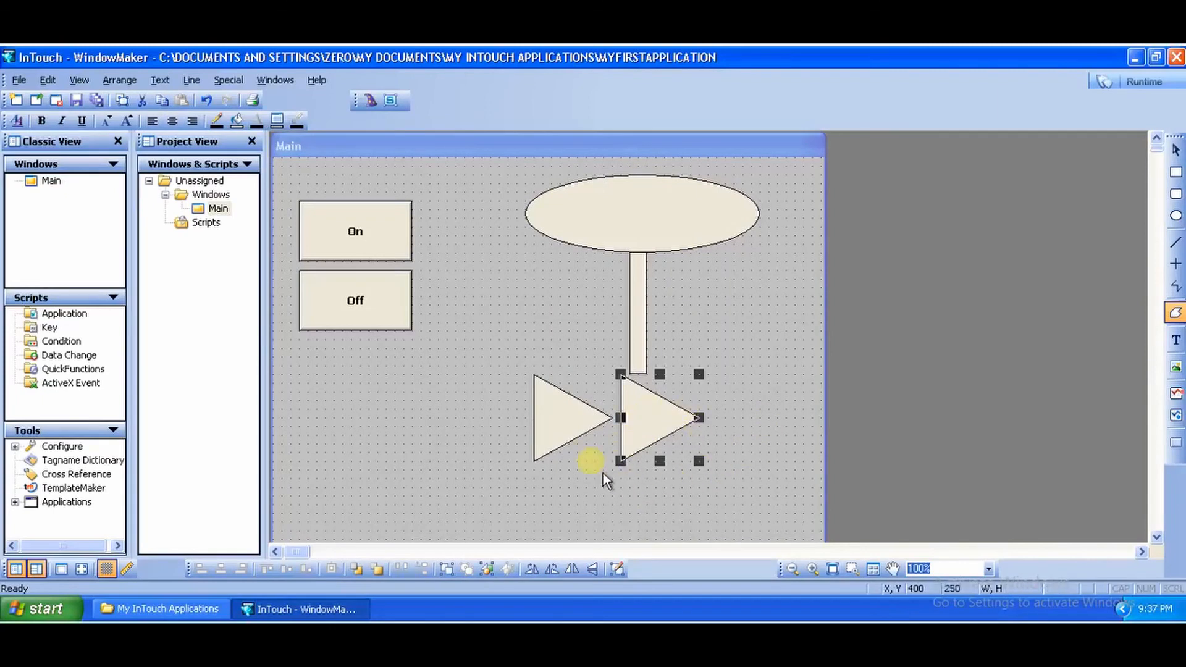
Step: Flip the copied triangle horizontally so it points left
right_click(657, 431)
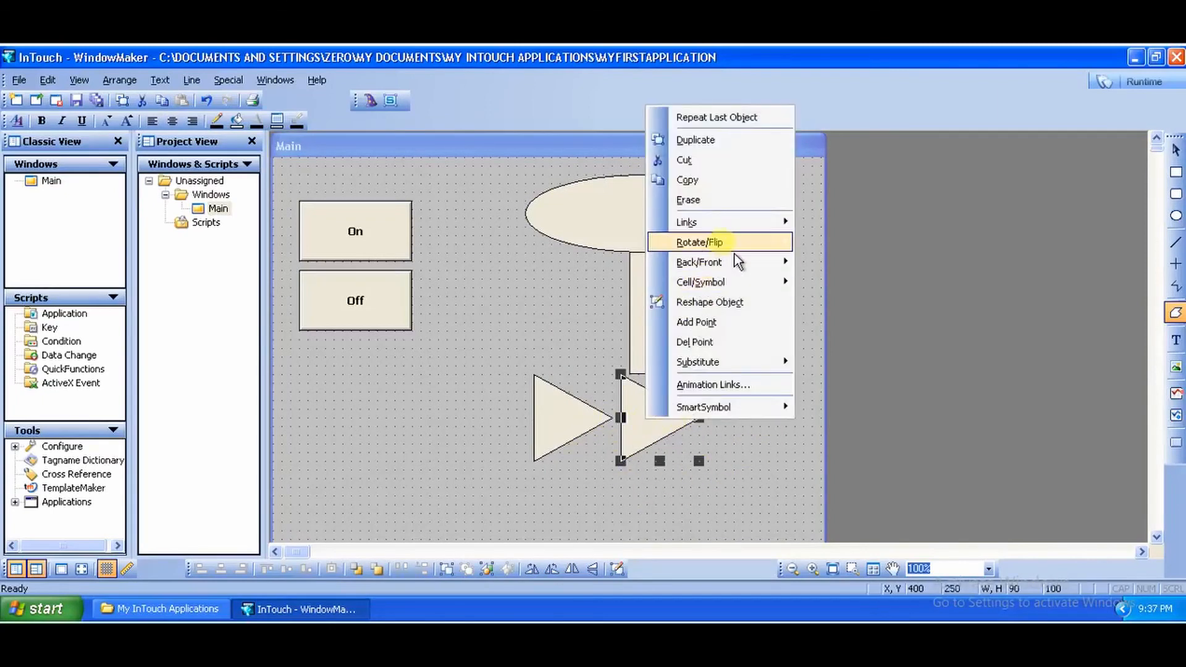
mouse_move(735, 250)
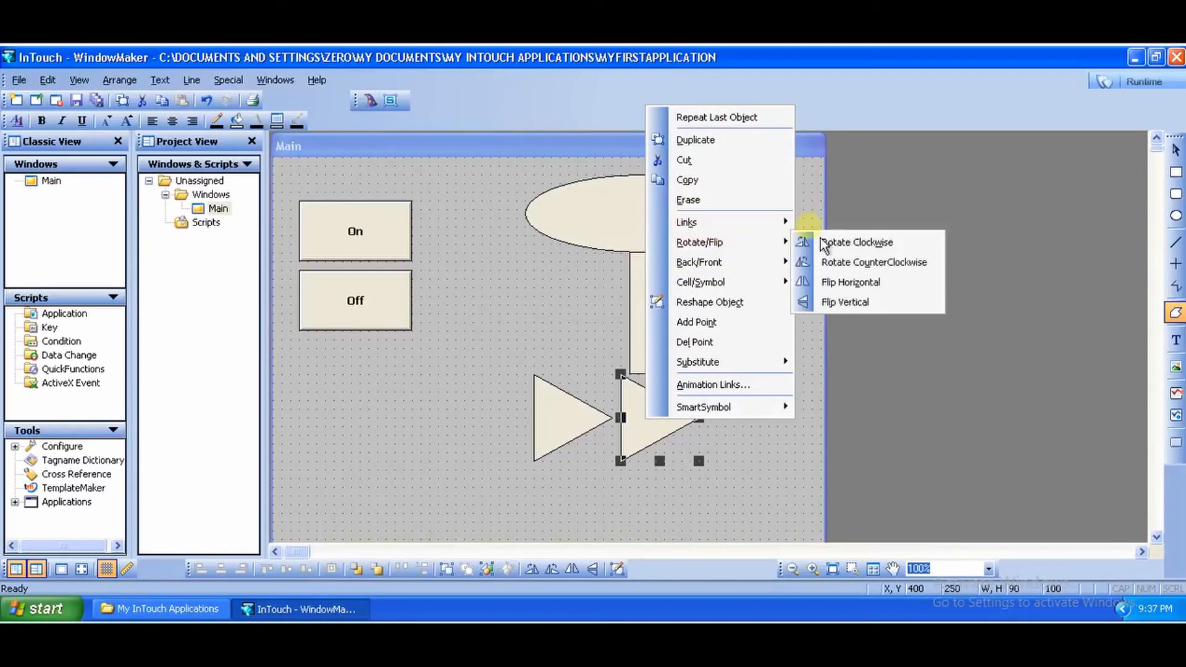
click(867, 290)
click(703, 373)
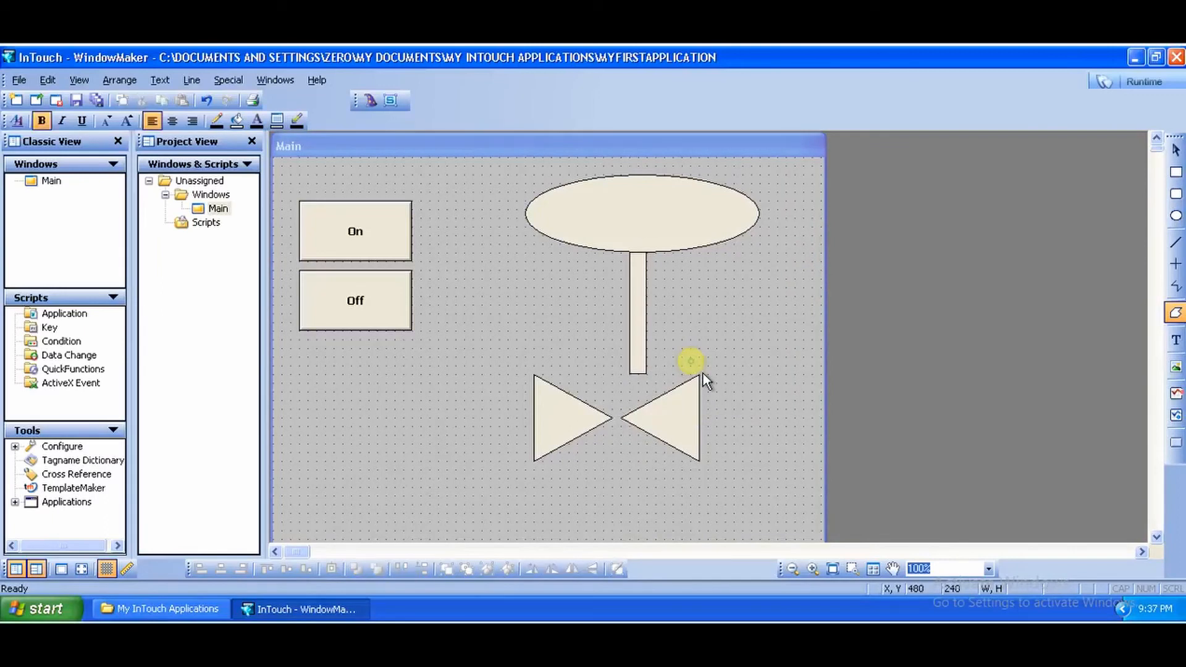
Step: Move both triangles up so their points meet at the bottom of the vertical rectangle, forming a valve body
drag(683, 431, 705, 386)
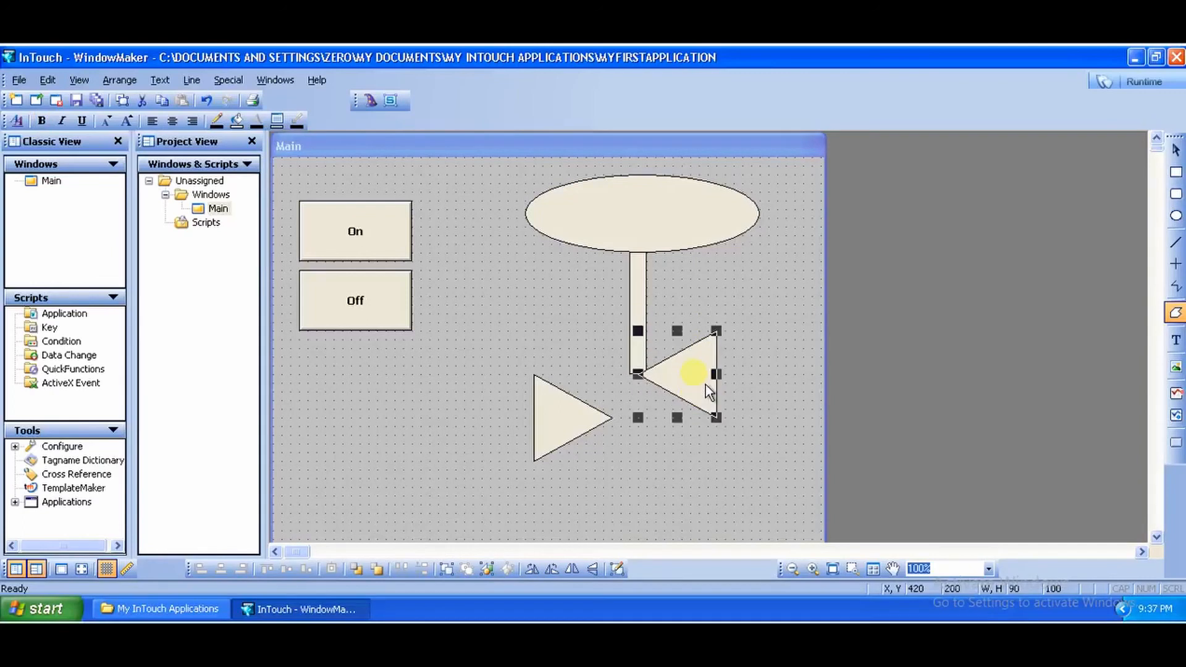
drag(568, 422, 589, 379)
click(642, 431)
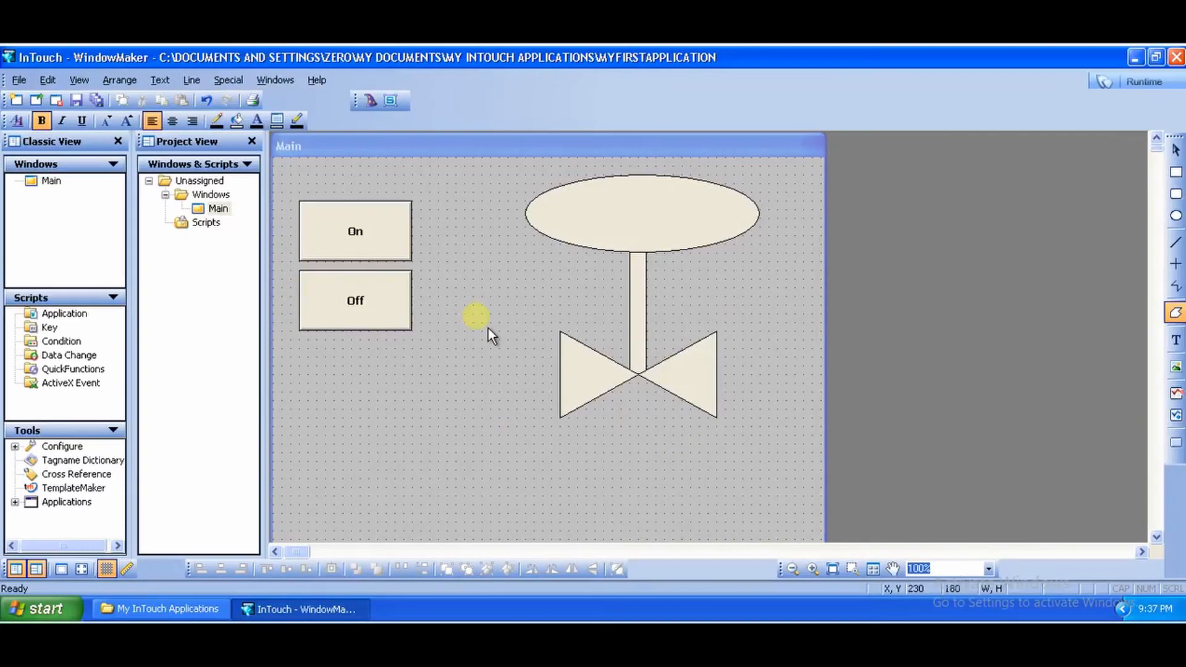
Step: Select the ellipse, rectangle and triangles one by one to check the valve parts
click(613, 234)
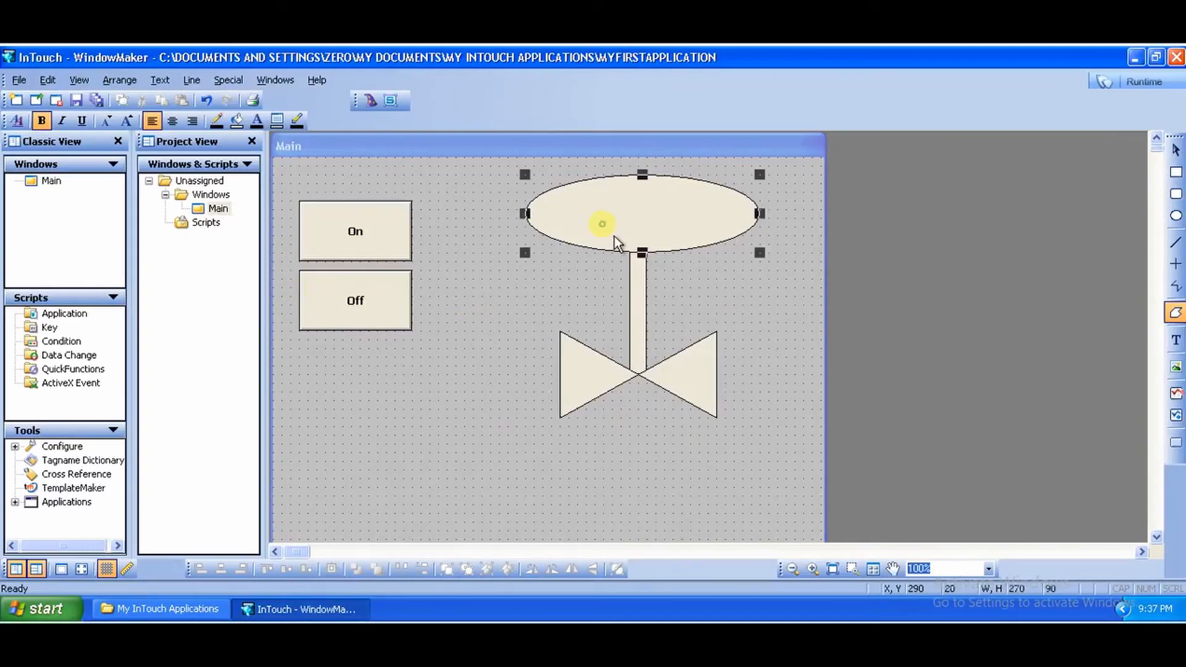
click(642, 291)
click(595, 365)
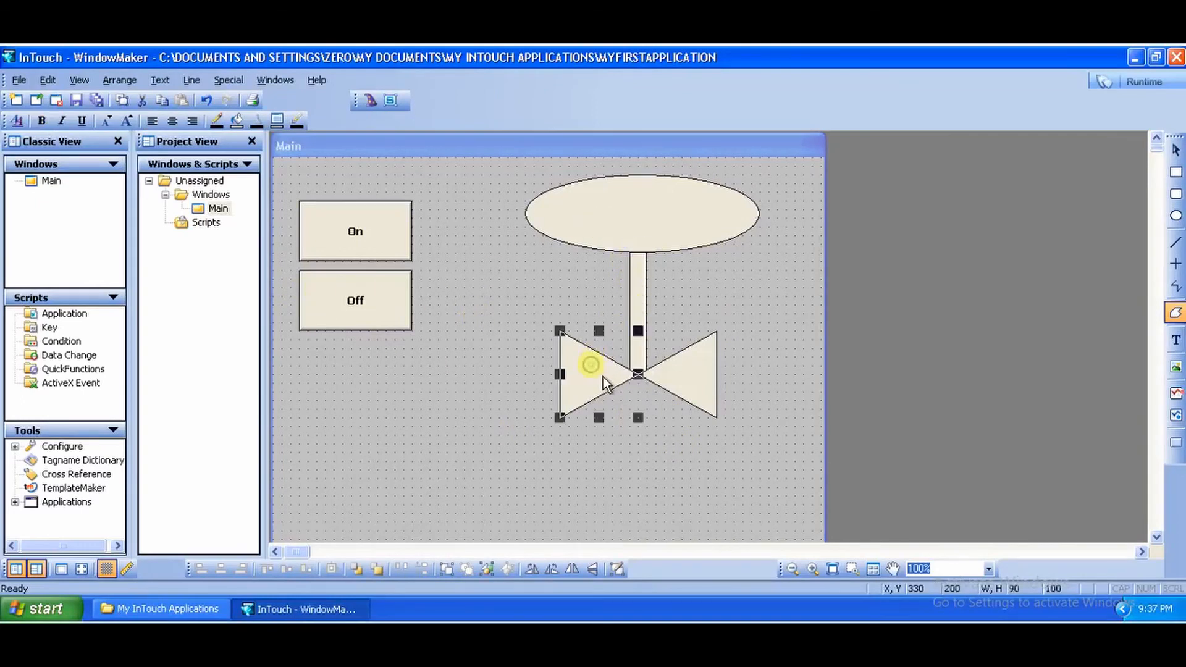
click(704, 390)
click(620, 223)
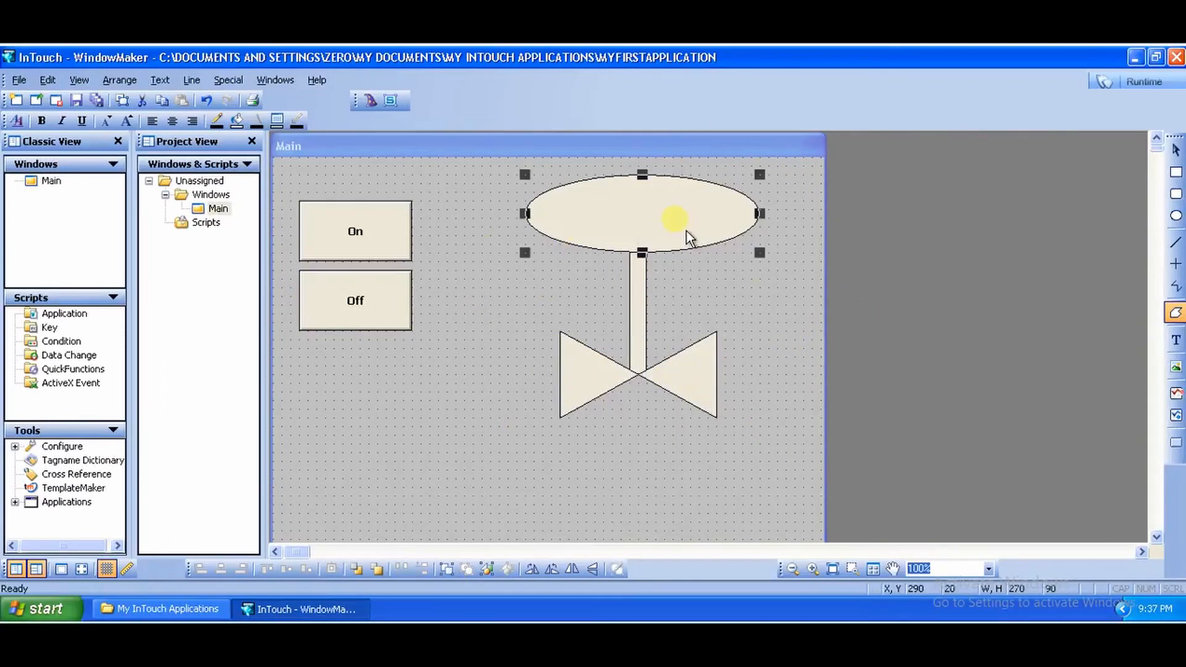
click(648, 306)
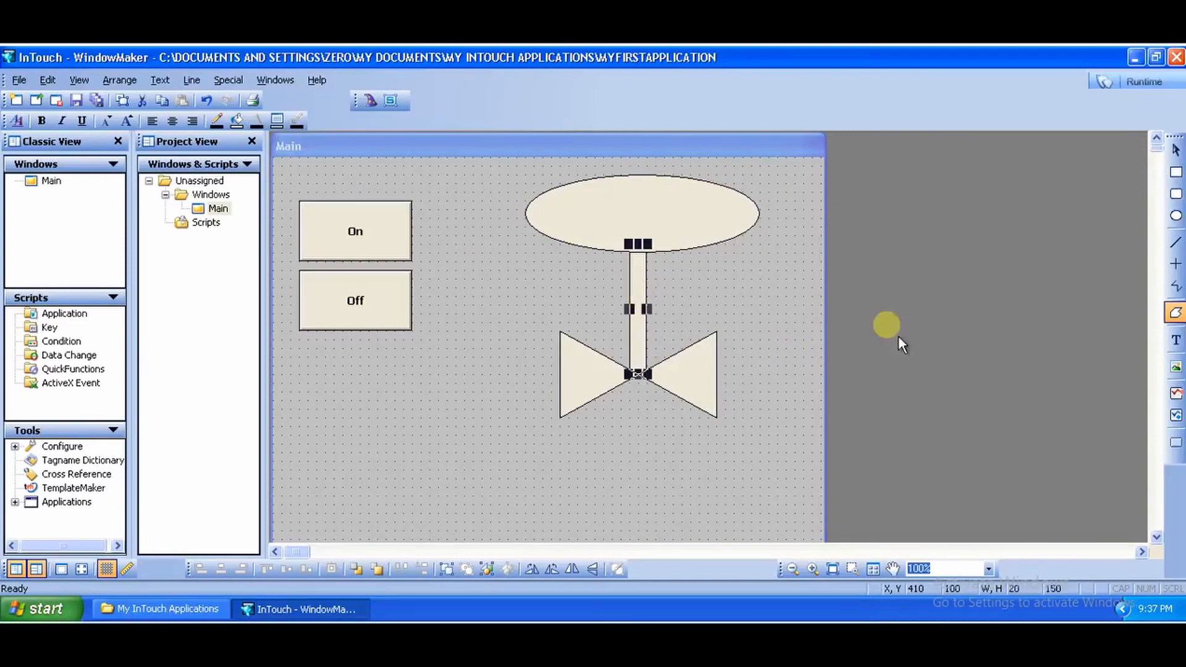
click(799, 288)
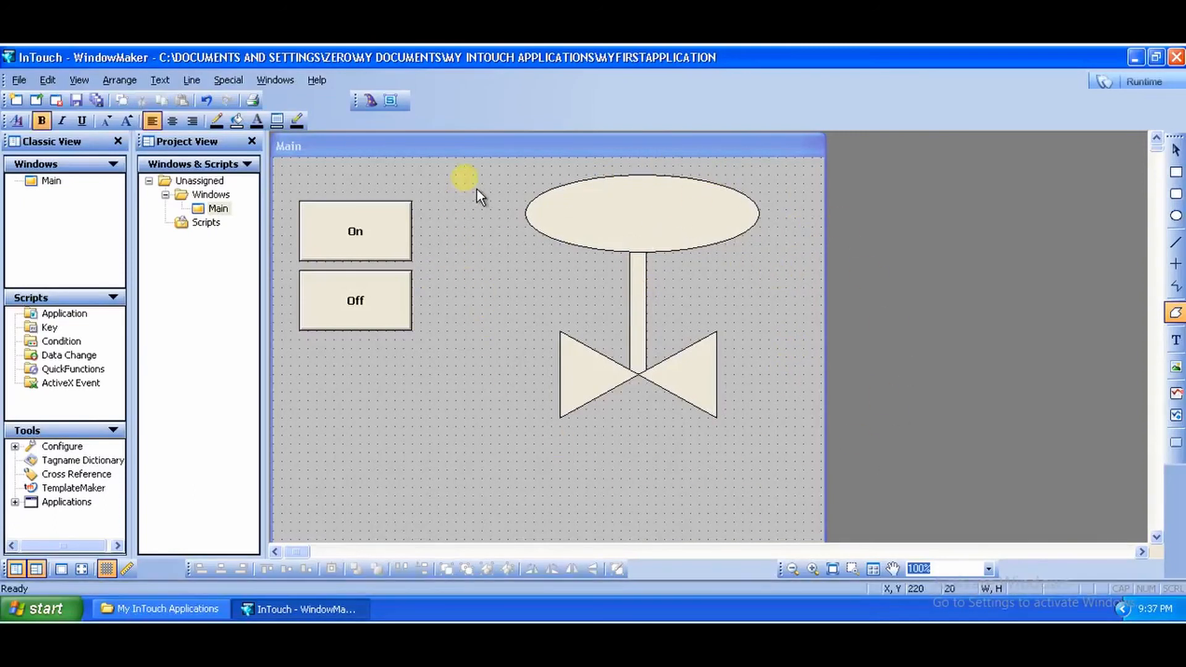
Step: Select all the valve shapes together and combine them into a single symbol
drag(470, 171, 815, 462)
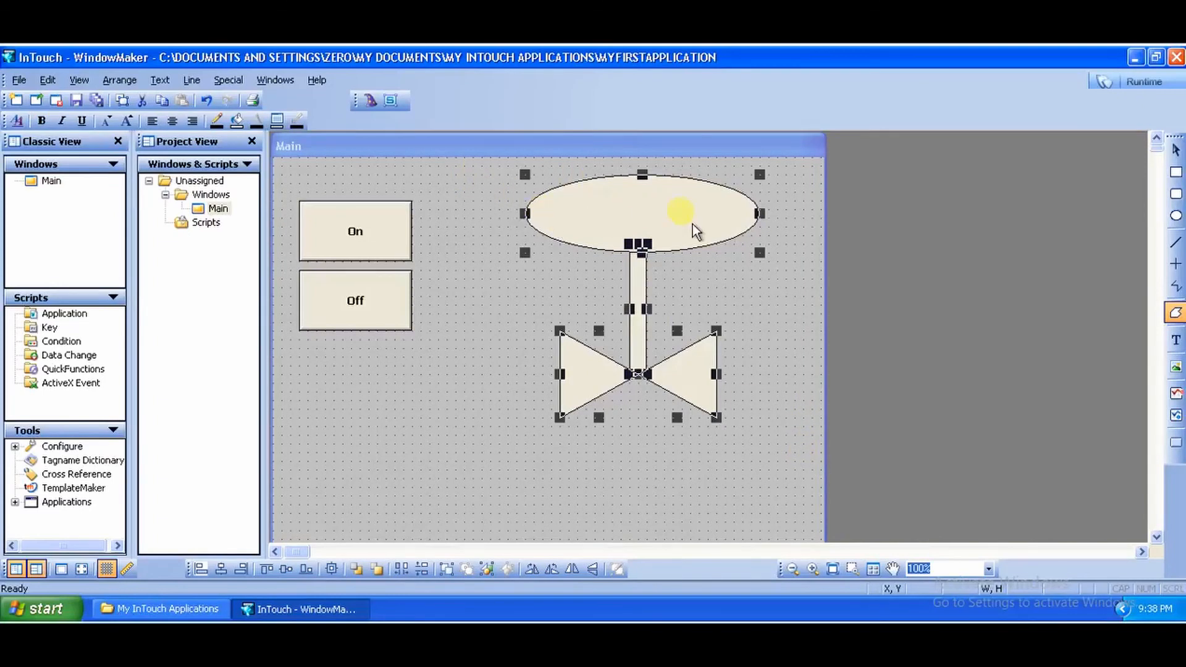
right_click(618, 214)
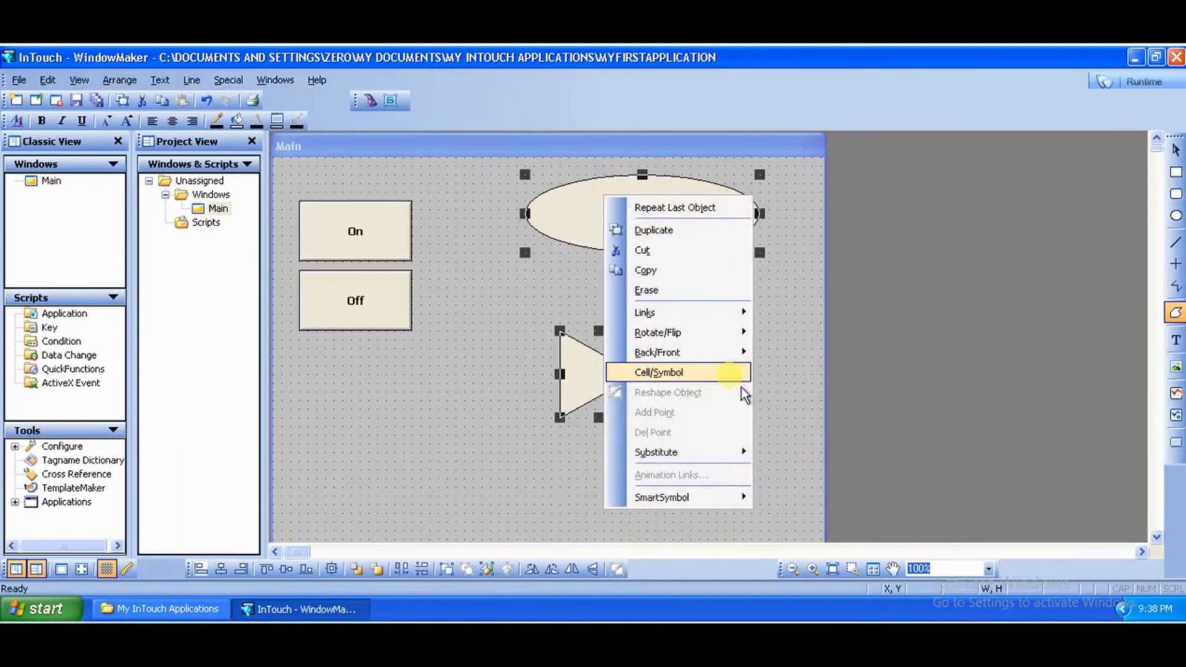
mouse_move(741, 387)
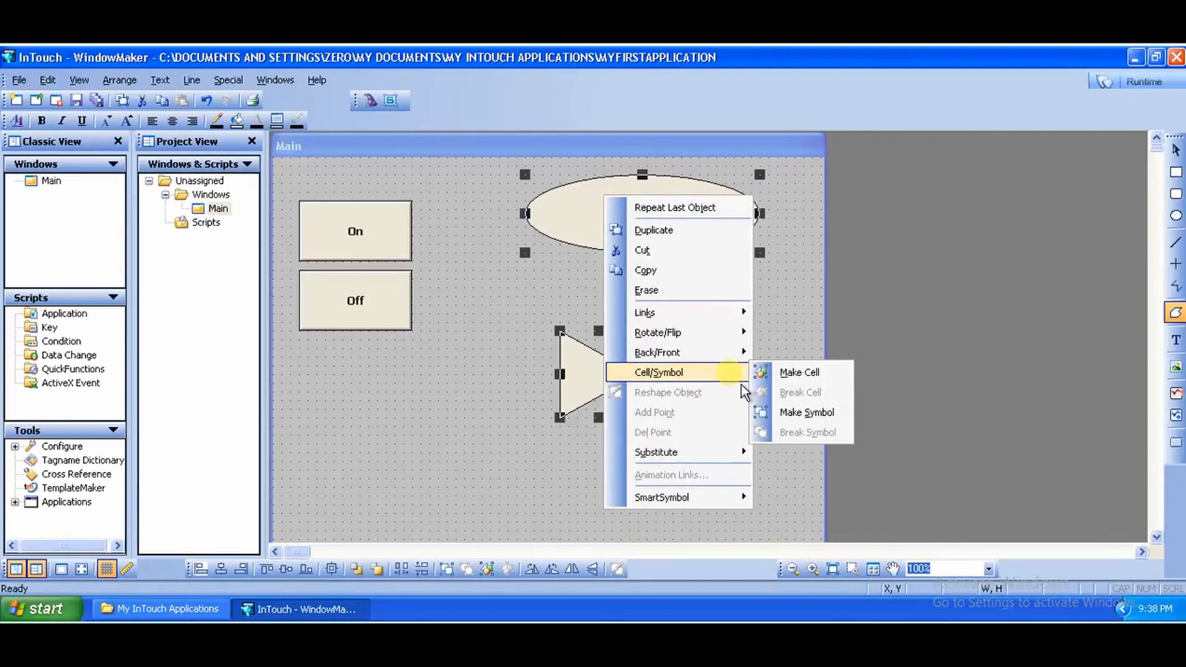
click(831, 425)
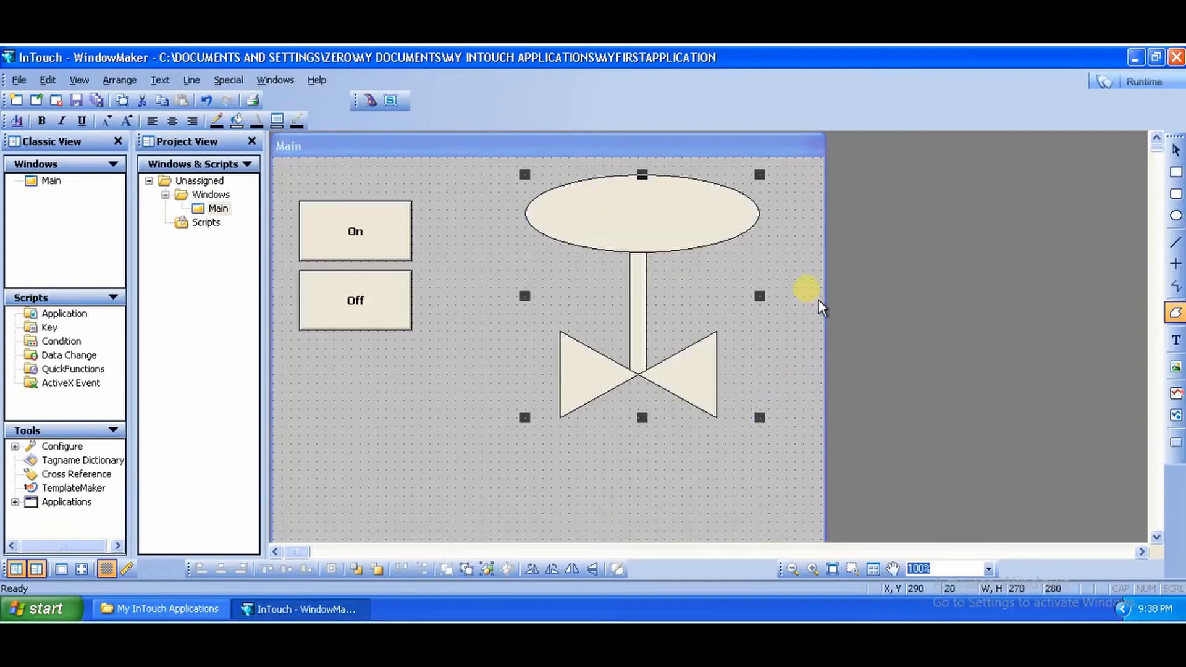
click(657, 243)
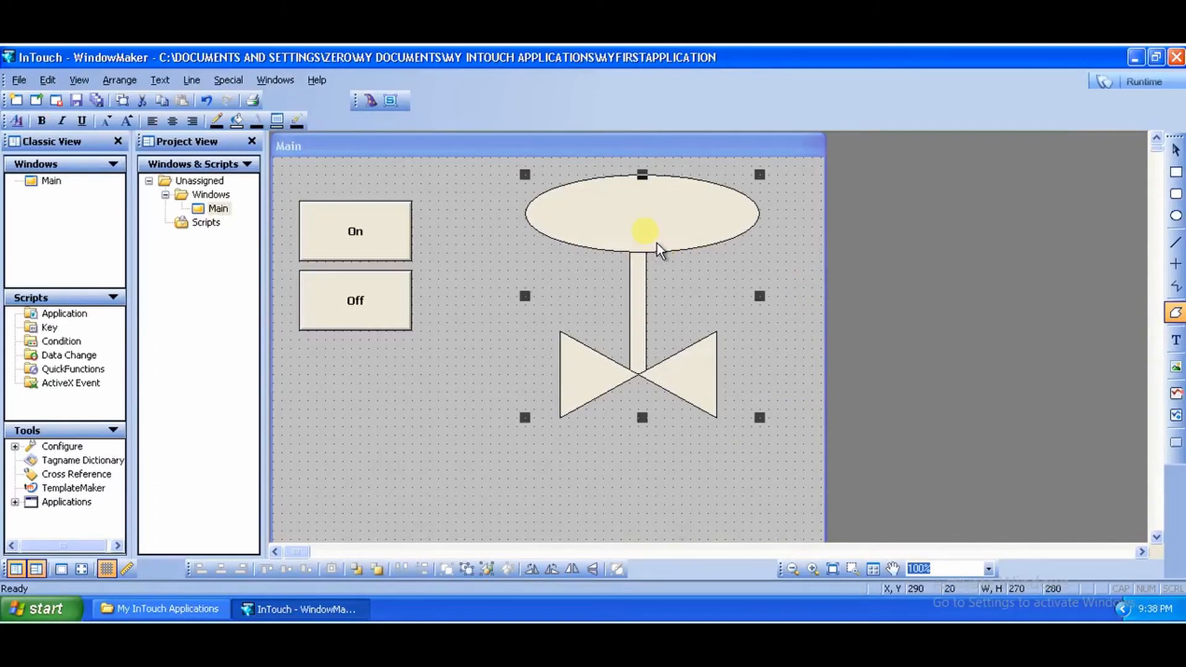
click(441, 378)
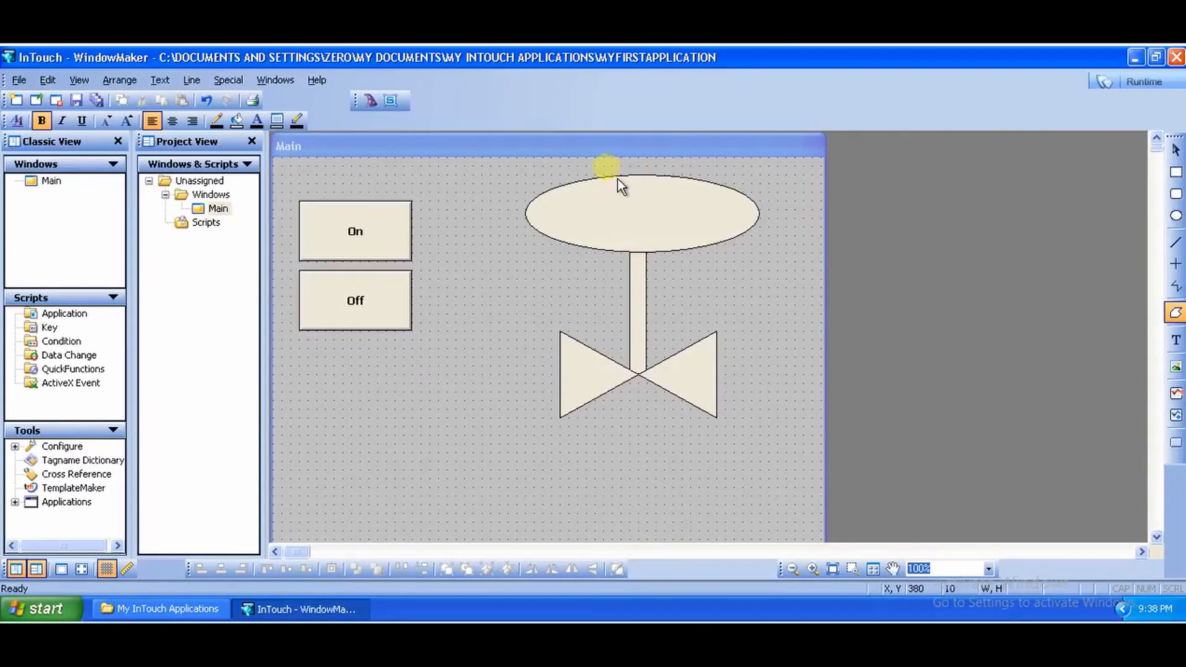
click(602, 365)
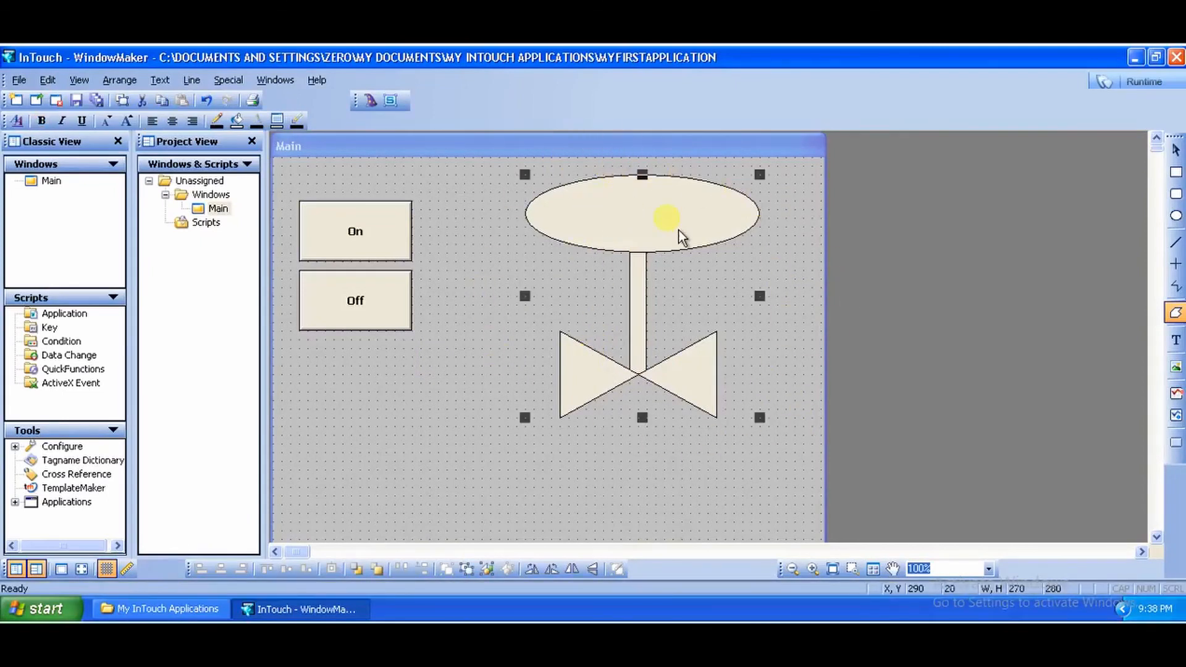
click(828, 363)
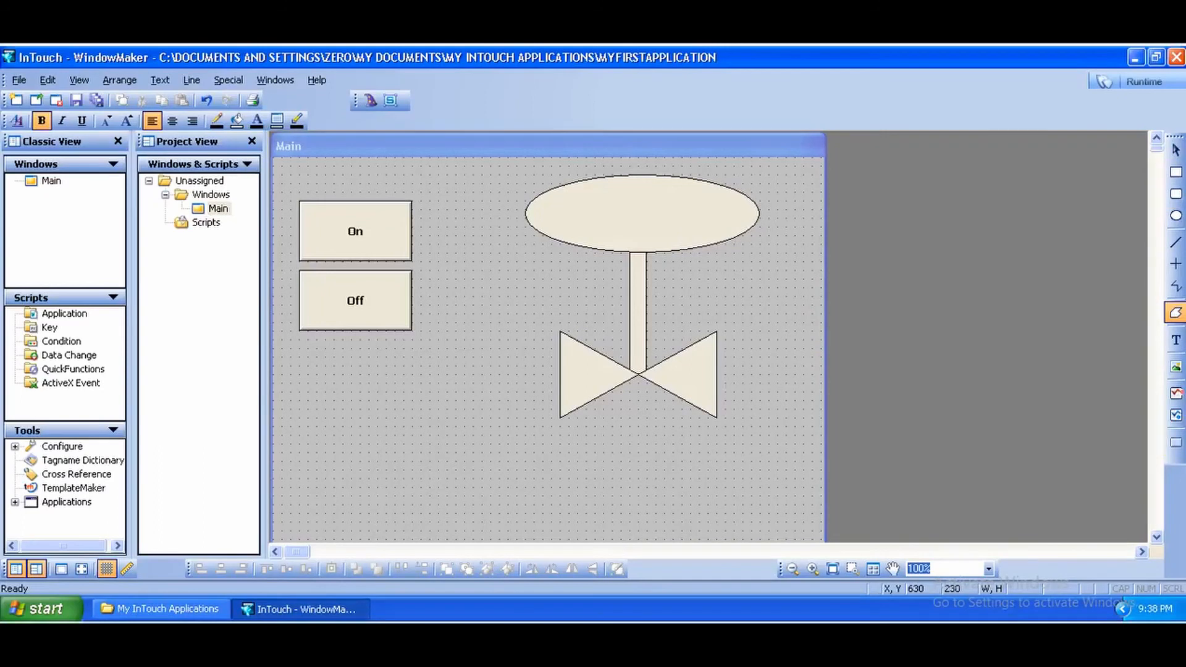
Step: Draw a button about 160 by 70 below the valve and substitute its label string with ON/OFF
click(1177, 446)
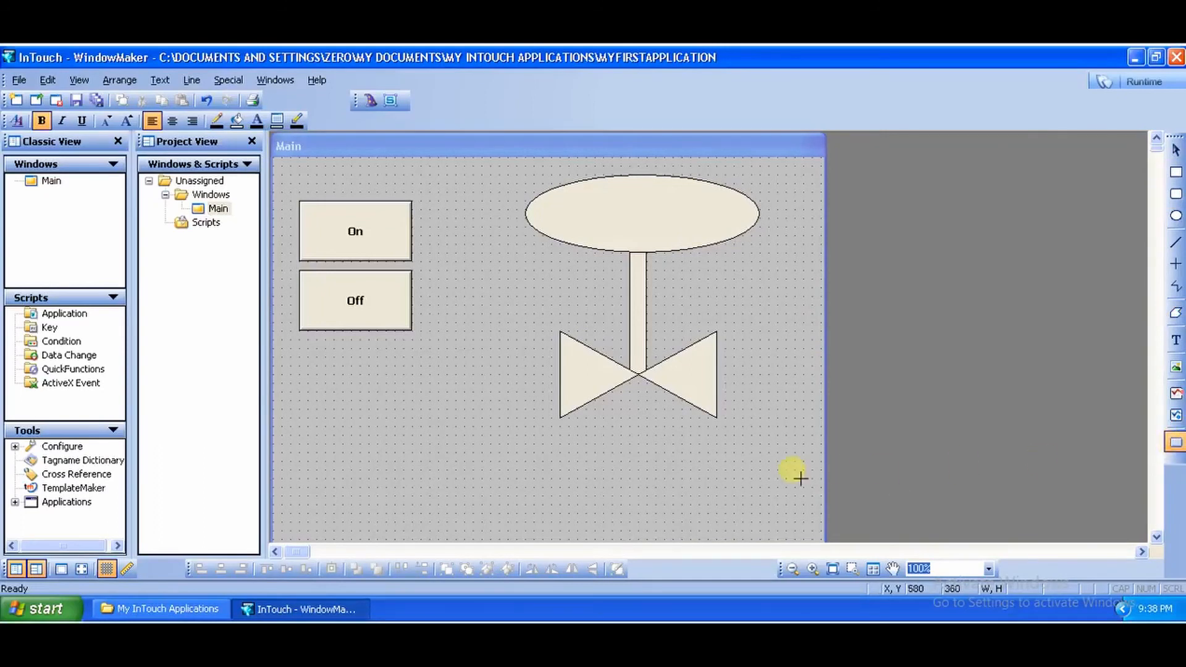
drag(578, 452, 674, 478)
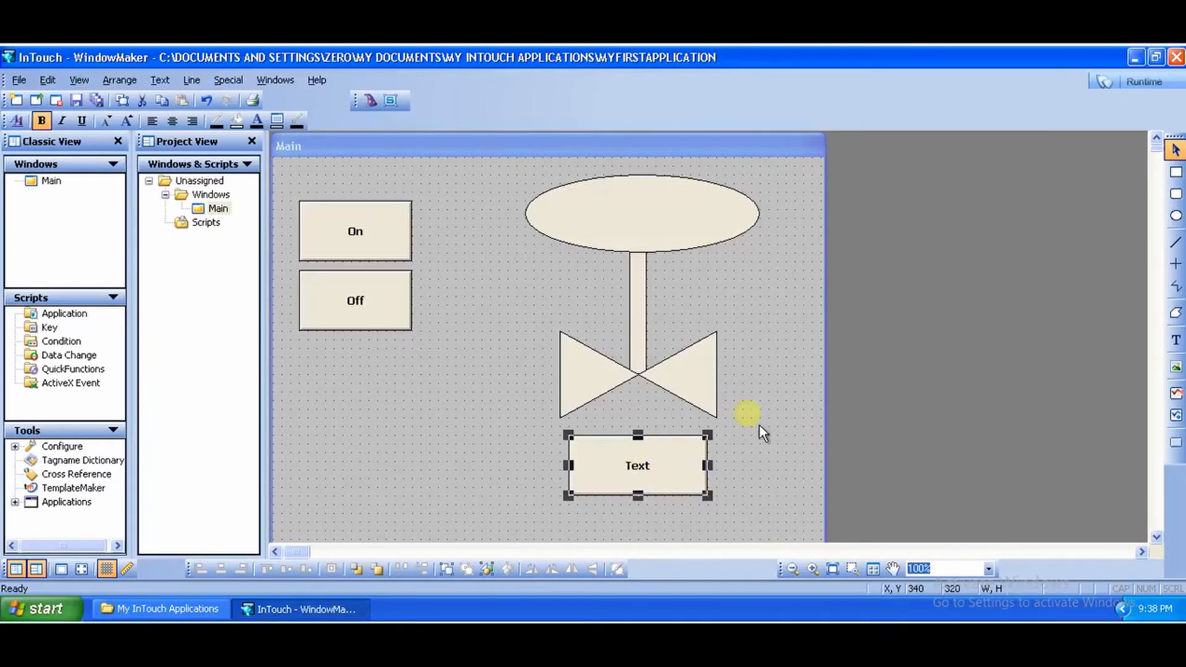
right_click(669, 484)
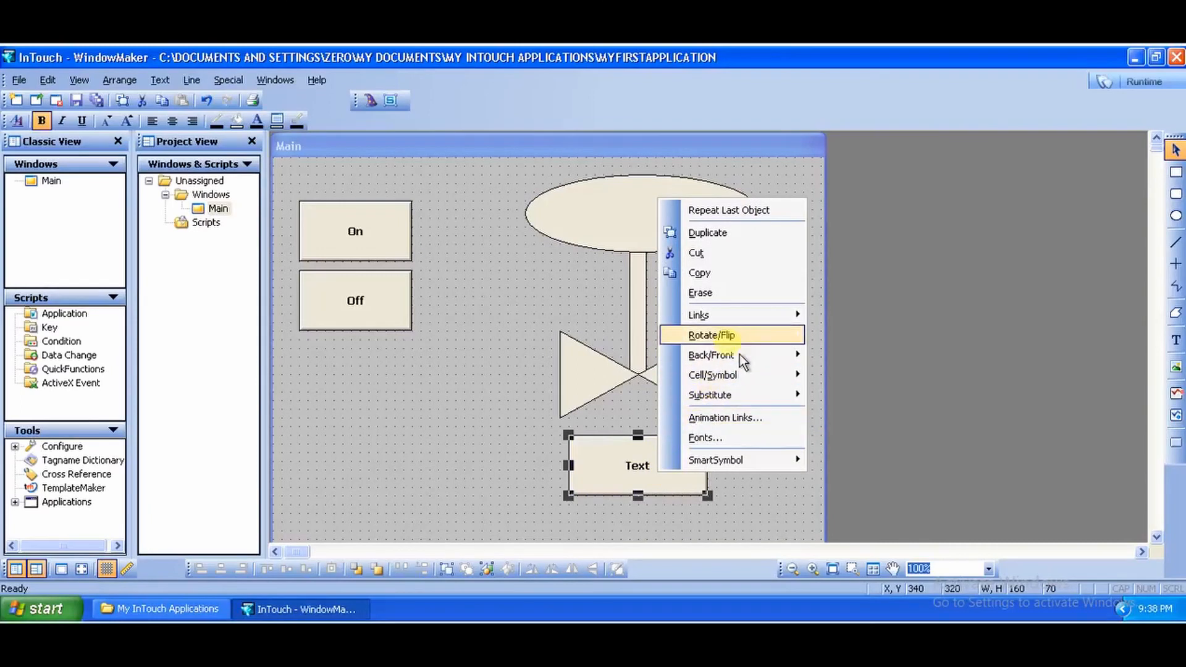
mouse_move(746, 403)
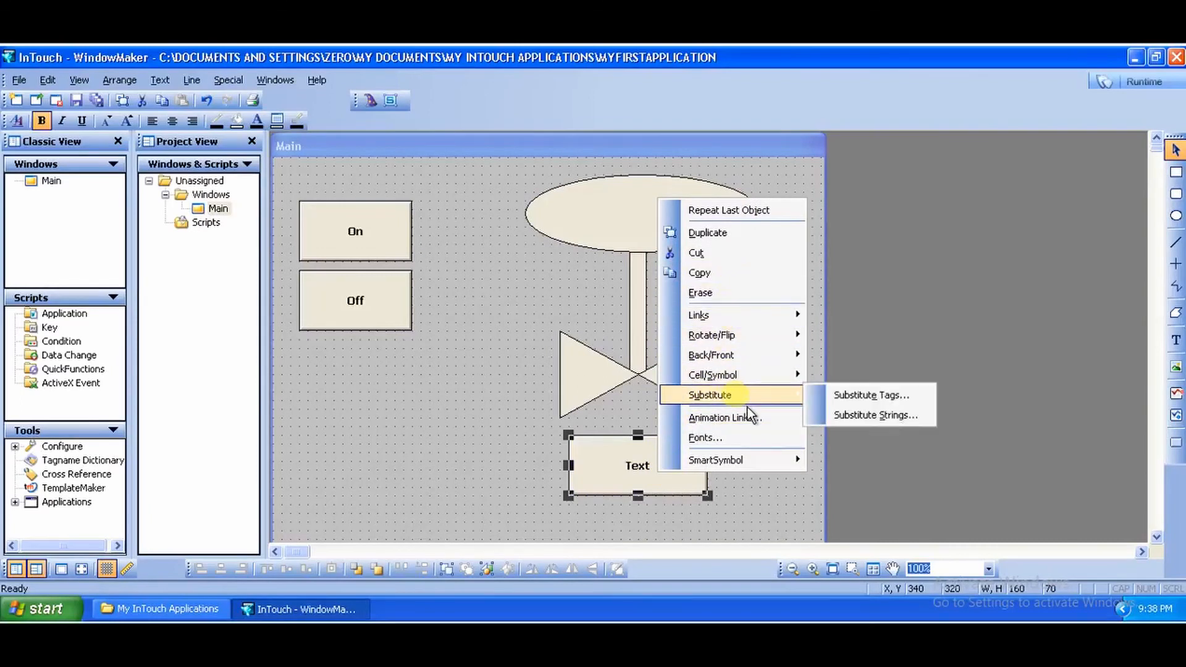
click(838, 425)
text(ON/OFF)
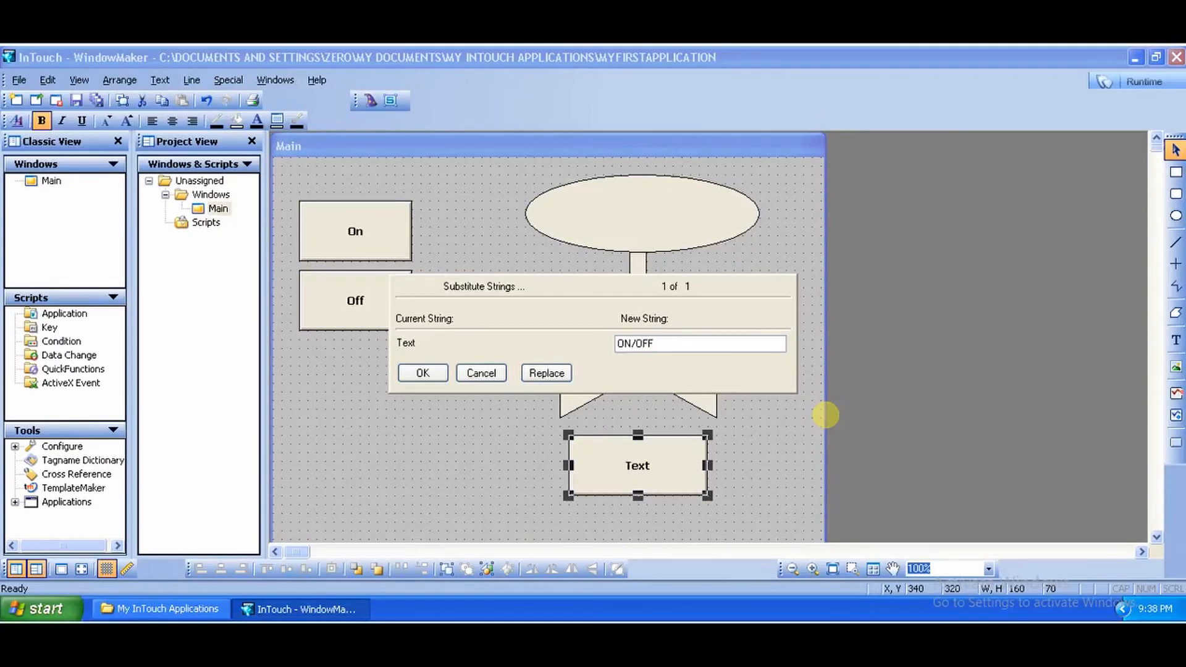
key(Return)
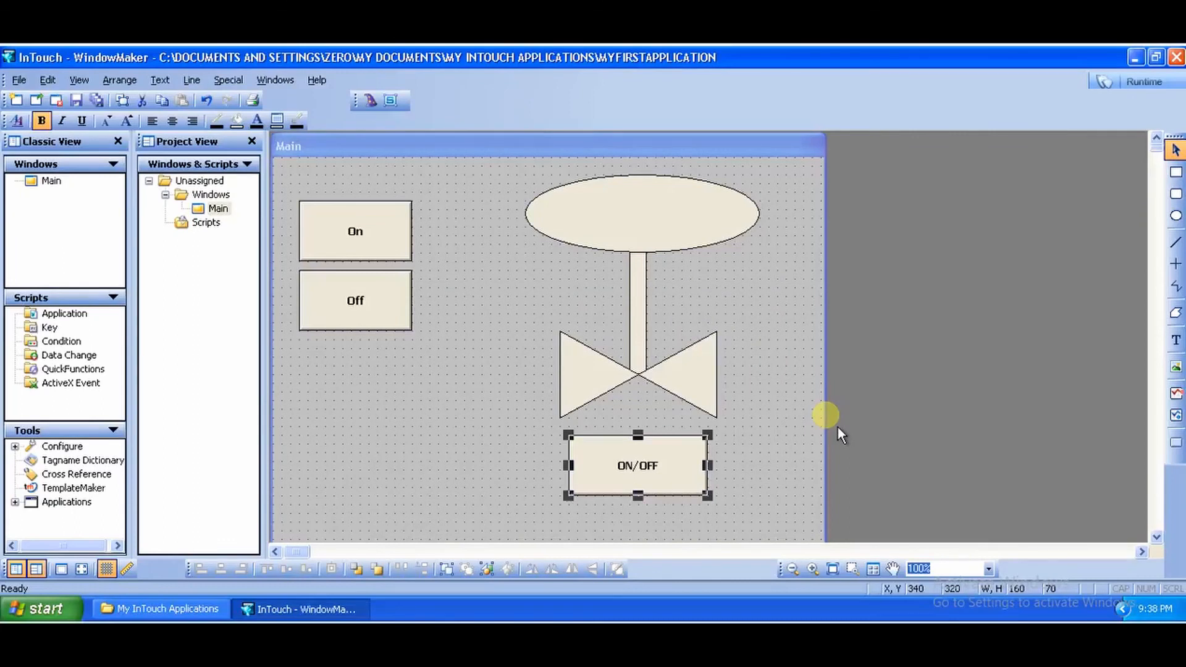
click(795, 402)
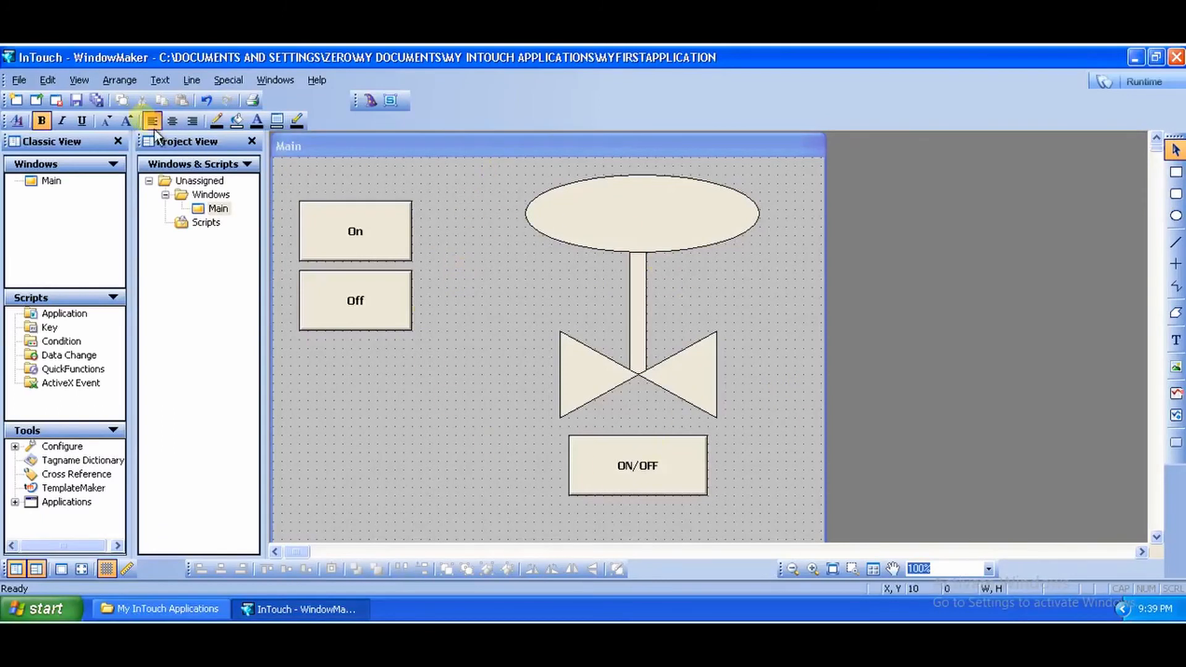
click(106, 111)
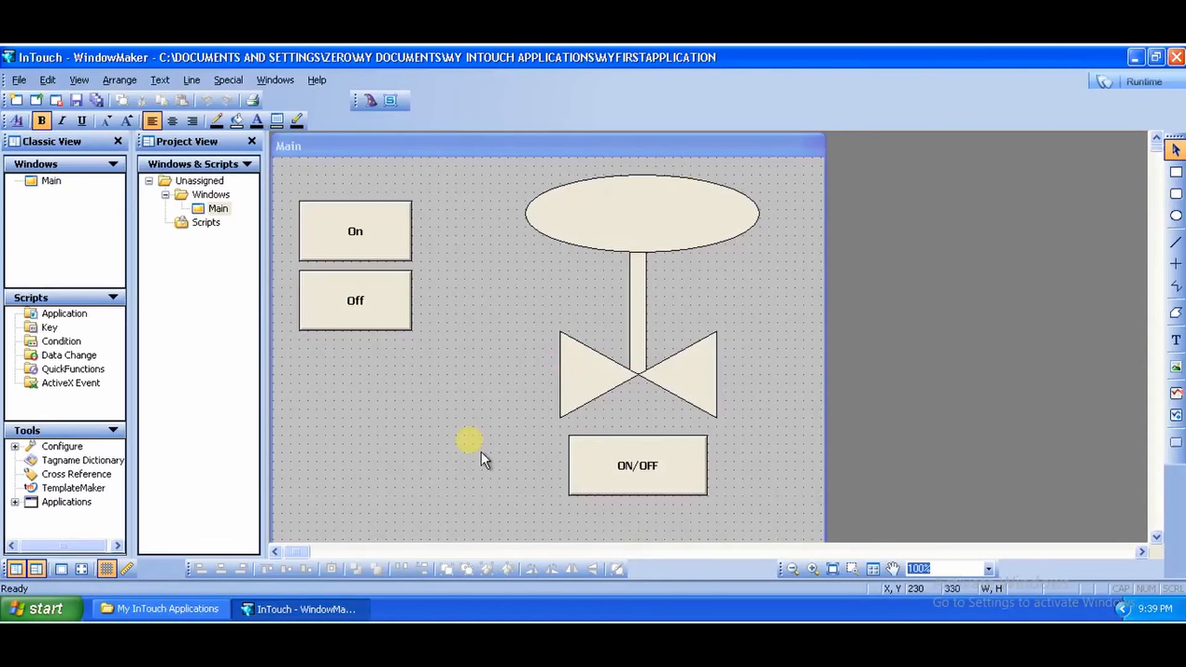
click(748, 640)
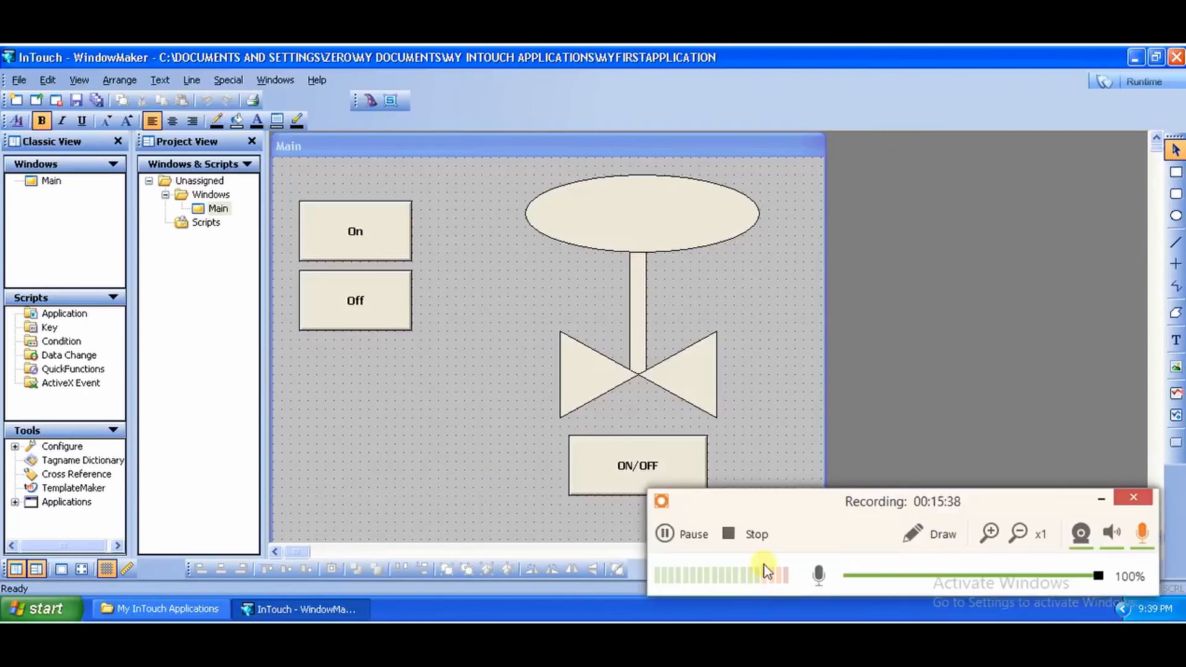